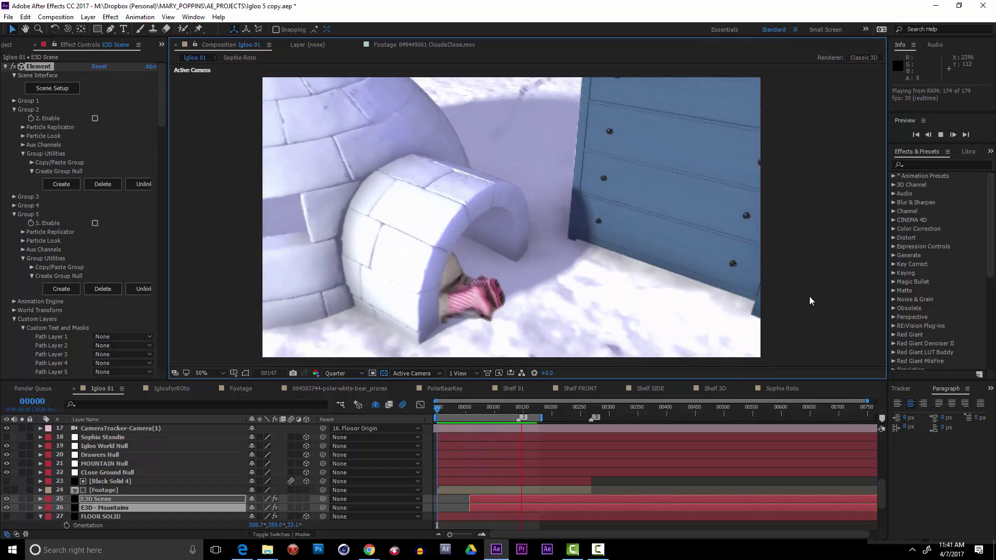
# Scrub through the shot and park the playhead on frame 00114, between the igloo tunnel and drawers
pyautogui.click(444, 410)
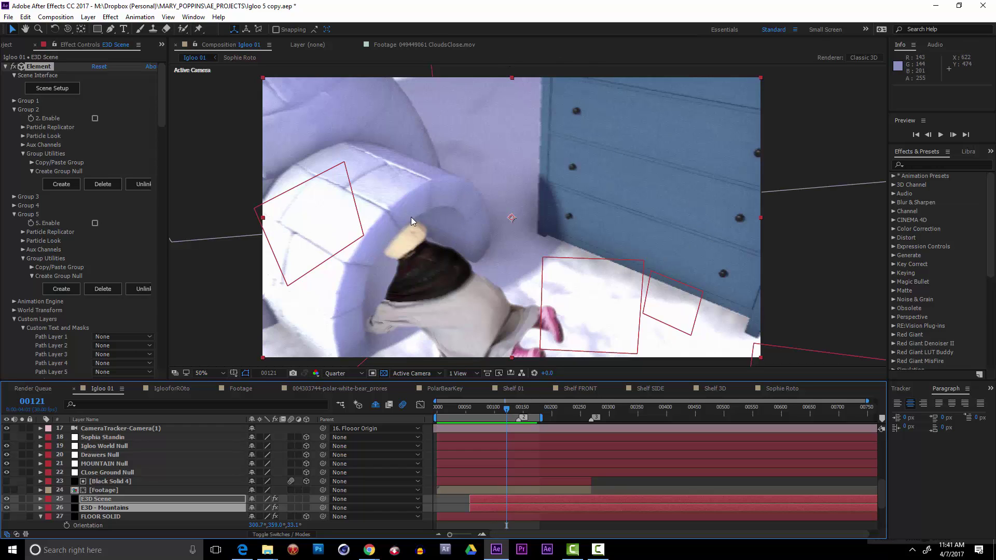
pyautogui.moveTo(502, 410)
pyautogui.mouseDown()
pyautogui.moveTo(479, 412)
pyautogui.moveTo(522, 410)
pyautogui.moveTo(455, 420)
pyautogui.moveTo(522, 413)
pyautogui.moveTo(503, 418)
pyautogui.mouseUp()
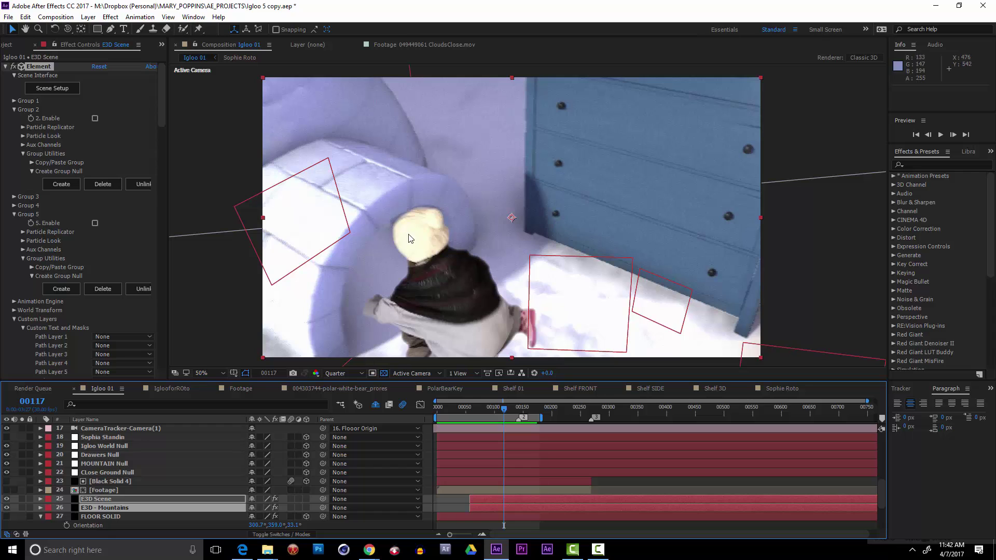
pyautogui.moveTo(506, 412)
pyautogui.mouseDown()
pyautogui.moveTo(517, 413)
pyautogui.moveTo(507, 413)
pyautogui.mouseUp()
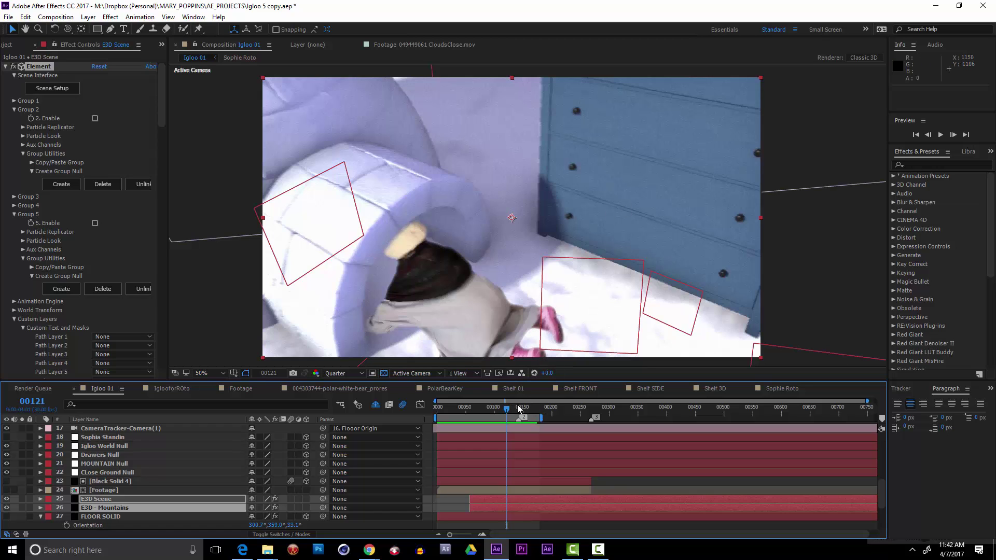
pyautogui.moveTo(508, 414); pyautogui.dragTo(502, 413)
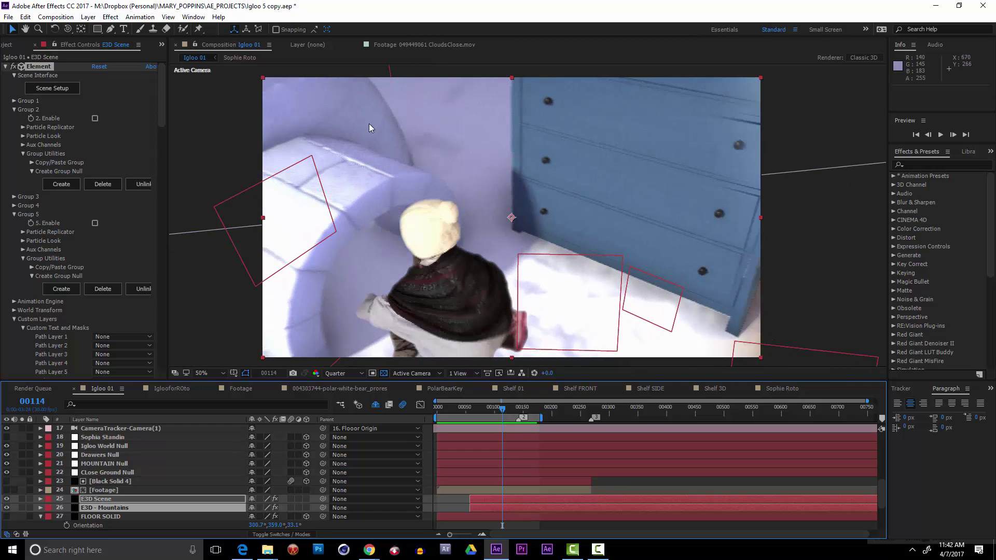
pyautogui.moveTo(161, 102); pyautogui.dragTo(50, 76)
# In Scene Setup, enable Visible to Camera on group folder 5's Shadow ONly material, revealing the snowman
pyautogui.click(49, 88)
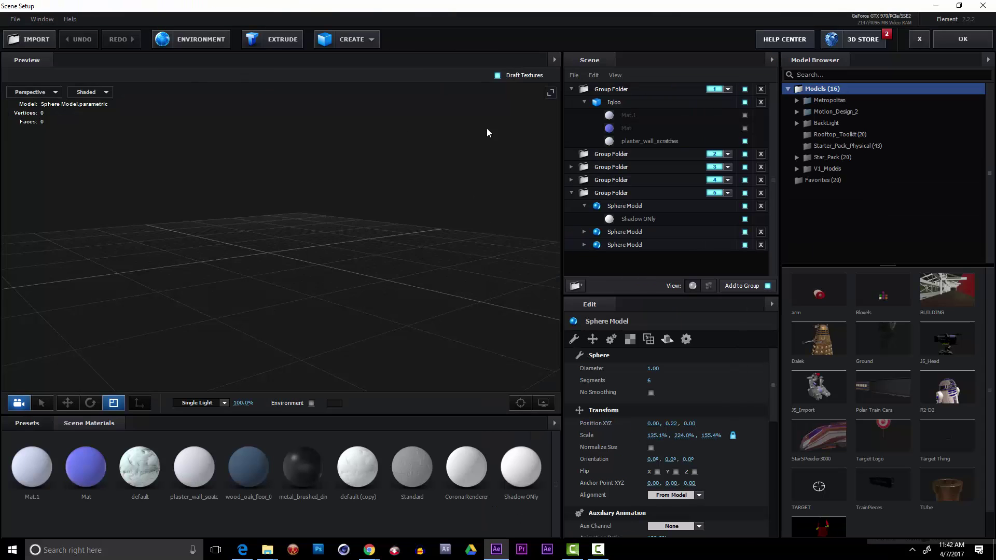
pyautogui.click(615, 194)
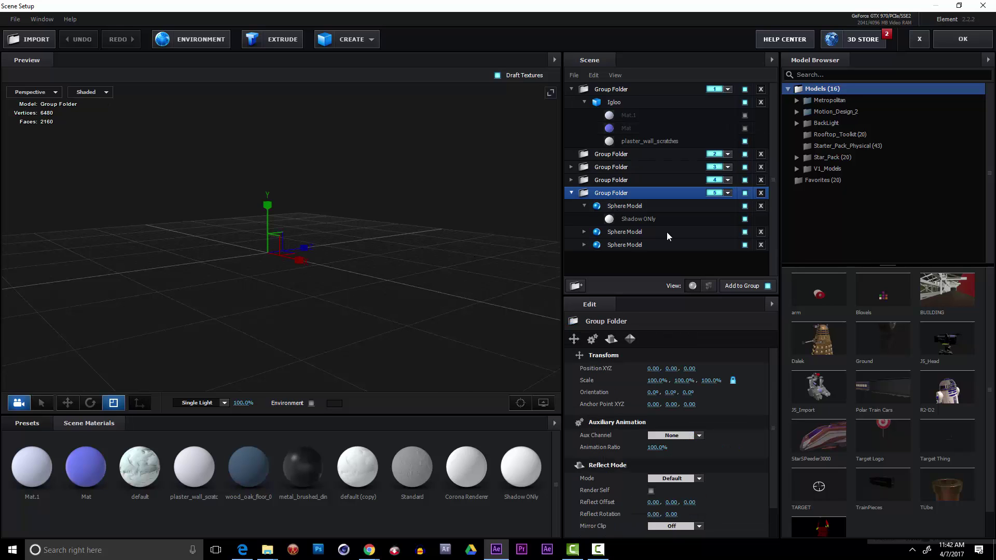
pyautogui.click(525, 467)
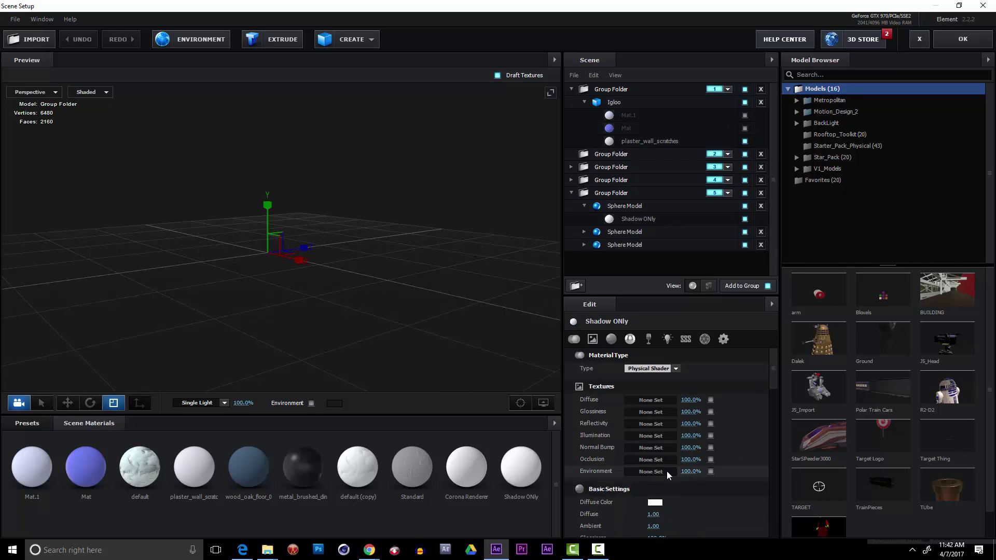
pyautogui.scroll(-10, 563, 475)
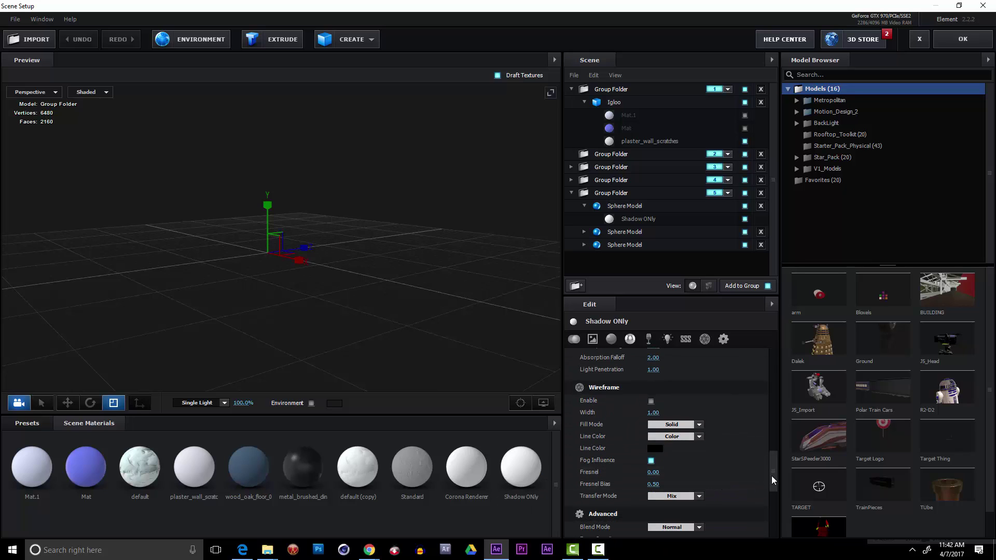
pyautogui.moveTo(771, 478); pyautogui.dragTo(776, 527)
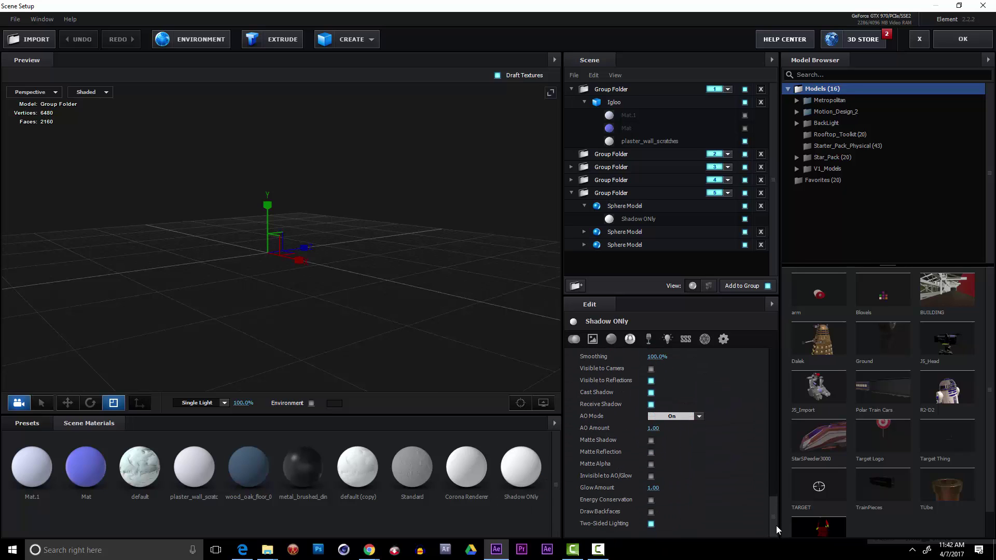
pyautogui.click(650, 368)
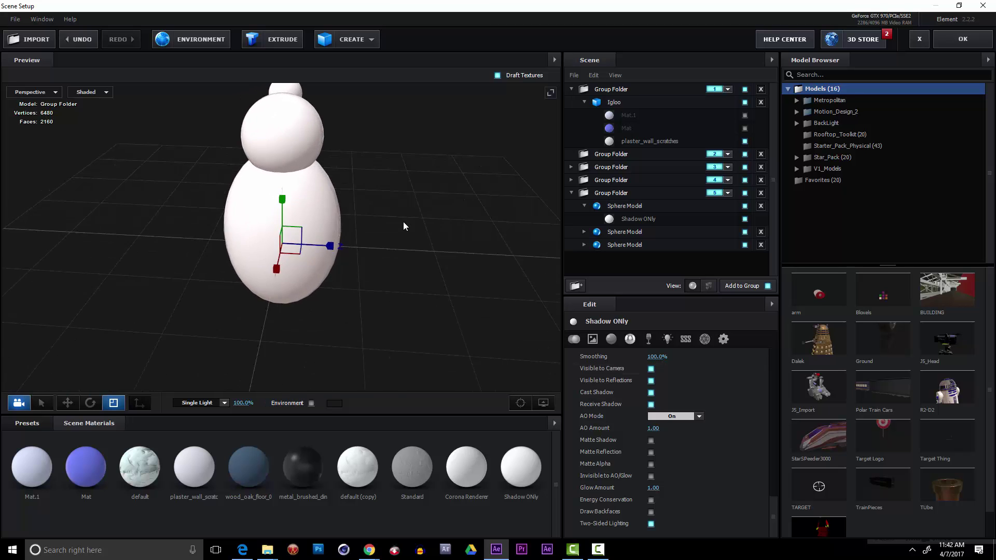
pyautogui.moveTo(400, 227); pyautogui.dragTo(344, 179)
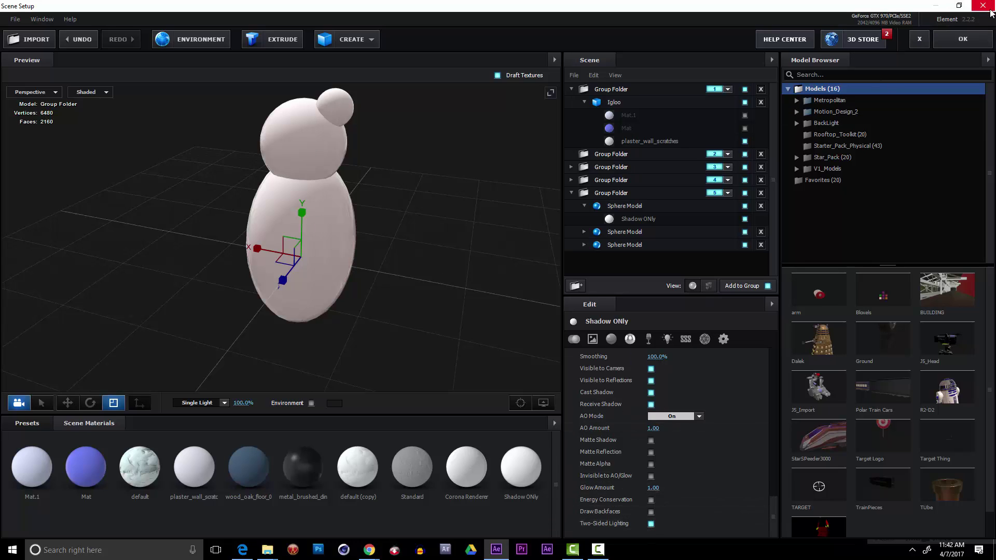
# Apply Scene Setup, enable Element group 5, and select the Sophia Standin layer
pyautogui.click(966, 36)
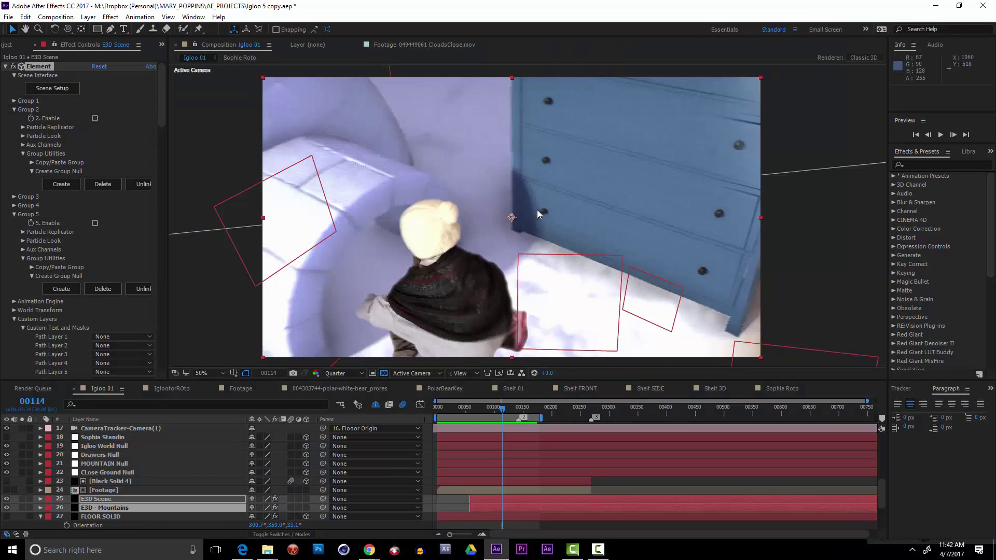
pyautogui.click(95, 223)
pyautogui.click(458, 342)
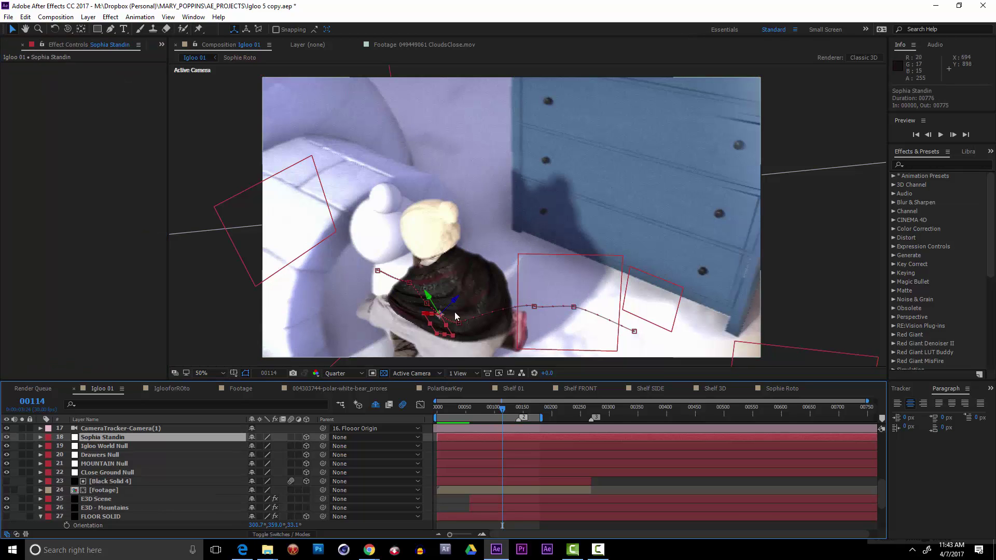
# Review the snowman's shadow across frames 00106, 00098, 00086 and 00103
pyautogui.click(498, 413)
pyautogui.click(493, 409)
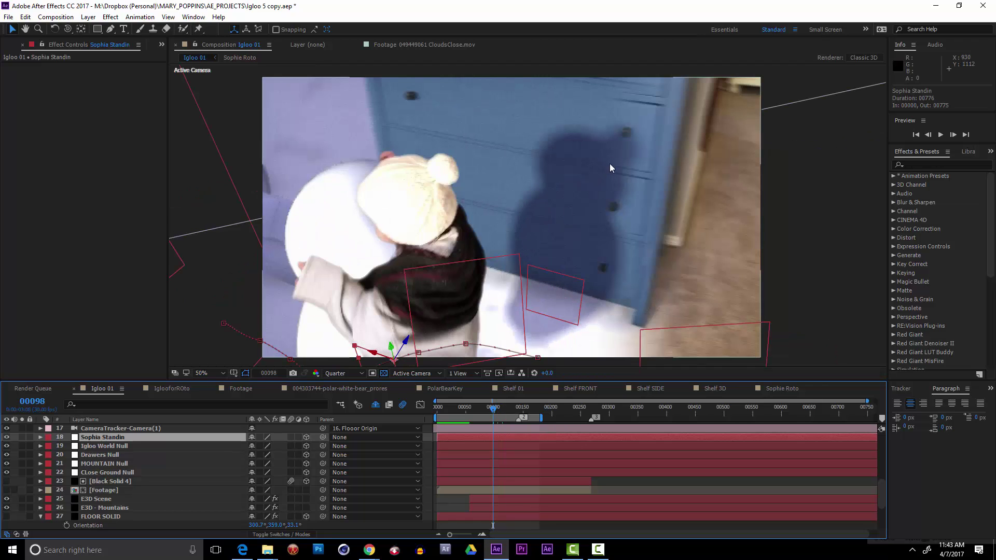
pyautogui.click(486, 410)
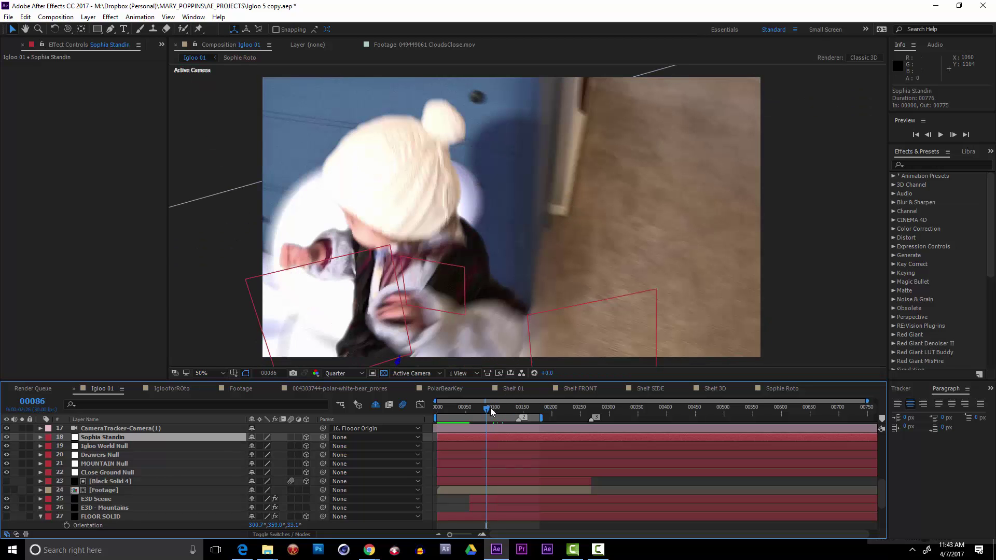
pyautogui.moveTo(490, 408); pyautogui.dragTo(495, 408)
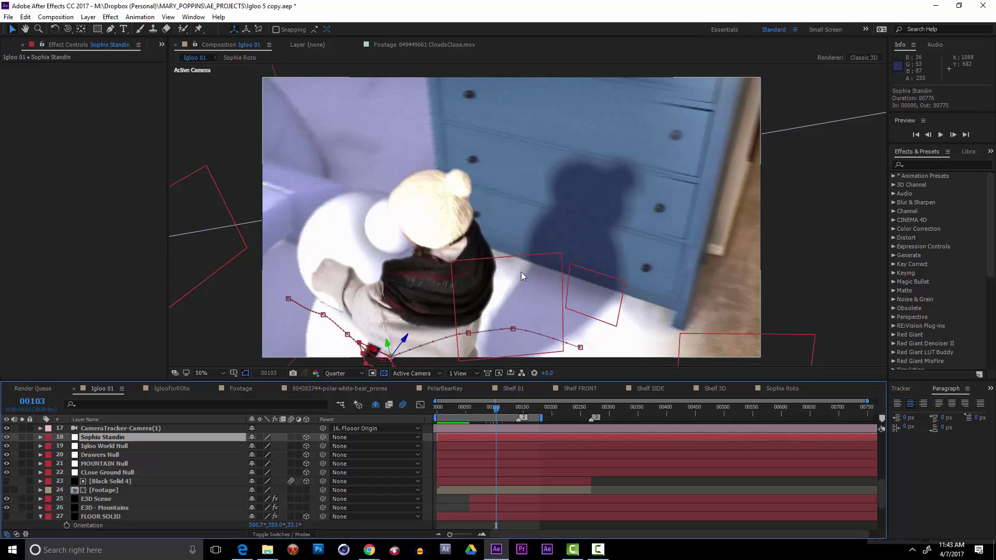
pyautogui.click(124, 499)
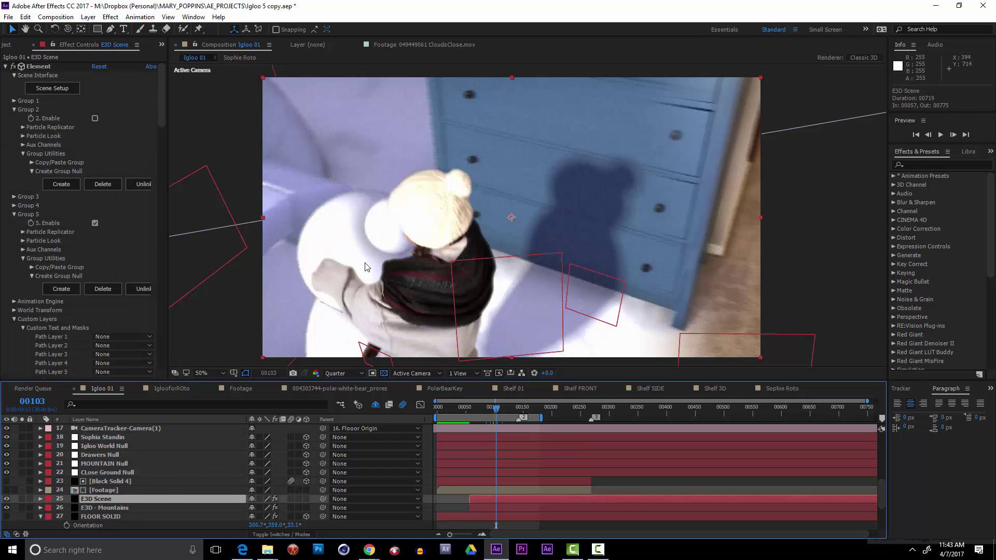
# Disable Element group 5 to hide the snowman again
pyautogui.click(94, 223)
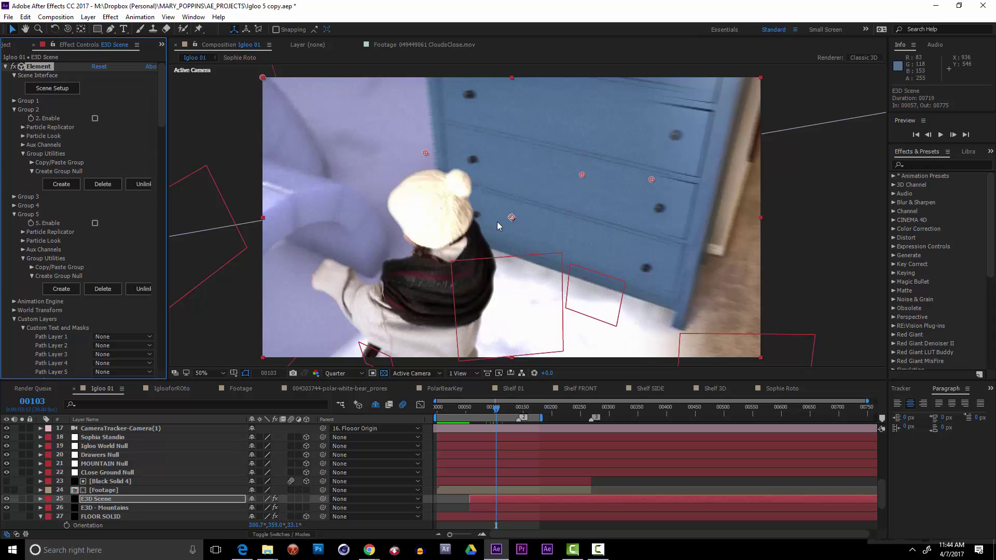
pyautogui.scroll(8, 126, 472)
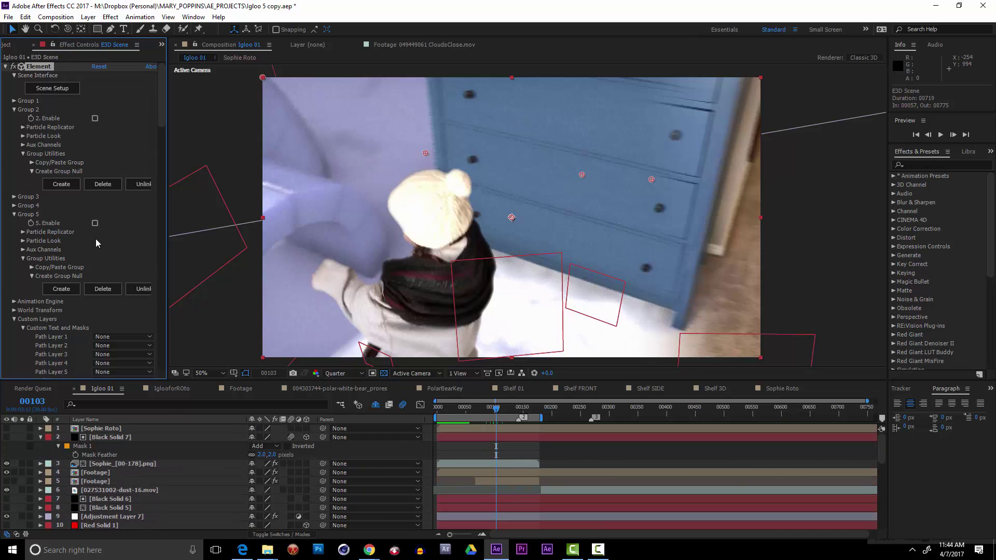
pyautogui.scroll(-2, 64, 335)
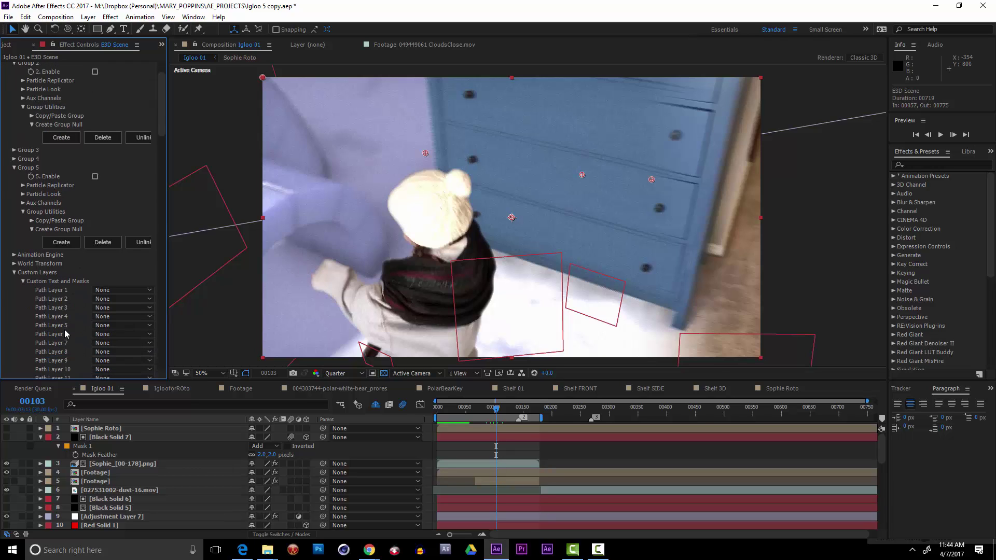
# Keep Custom Texture Maps Layer 1 set to 1. Sophie Roto and open Scene Setup
pyautogui.click(23, 282)
pyautogui.click(24, 290)
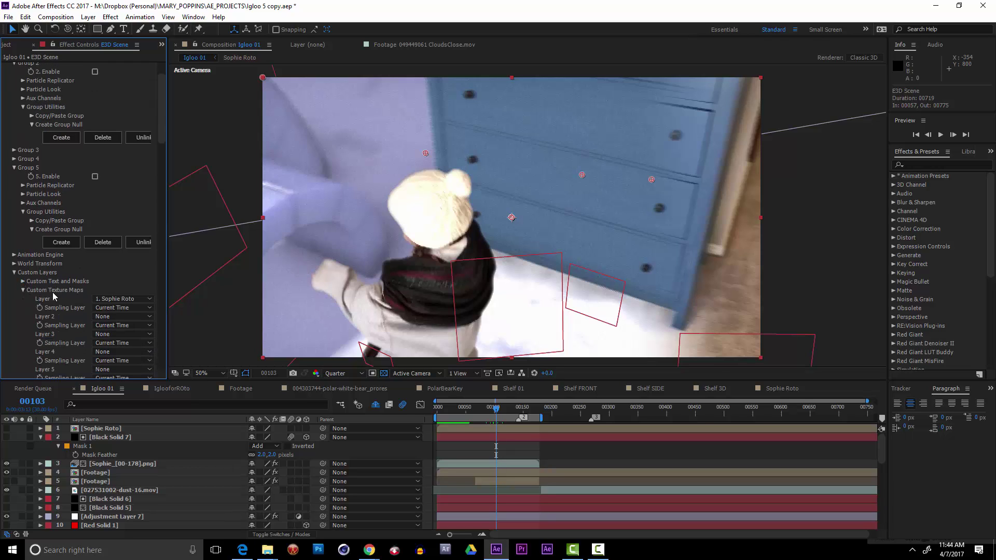
pyautogui.click(125, 299)
pyautogui.click(124, 306)
pyautogui.click(117, 299)
pyautogui.click(159, 123)
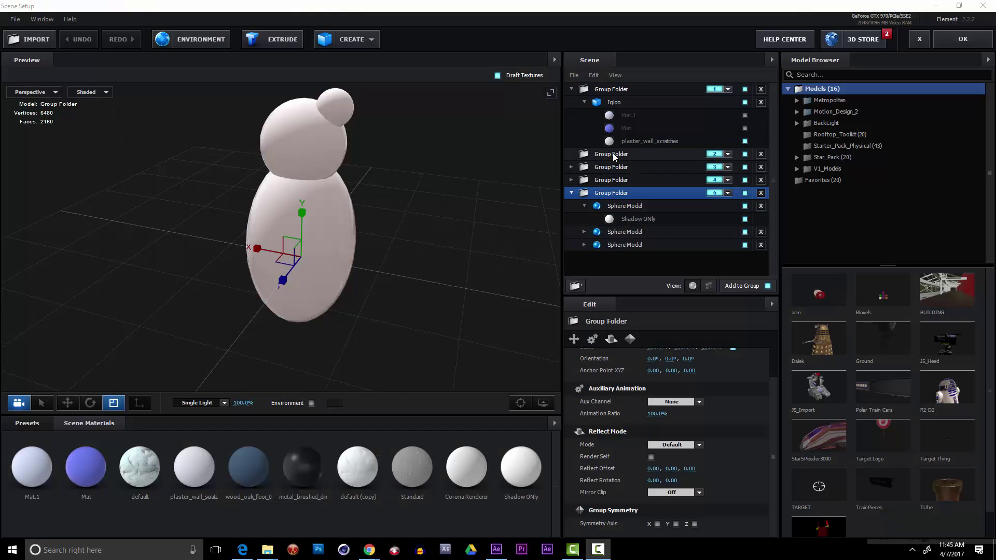
# Add a Plane model to group folder 2 and rotate it upright to 90° on X
pyautogui.click(612, 153)
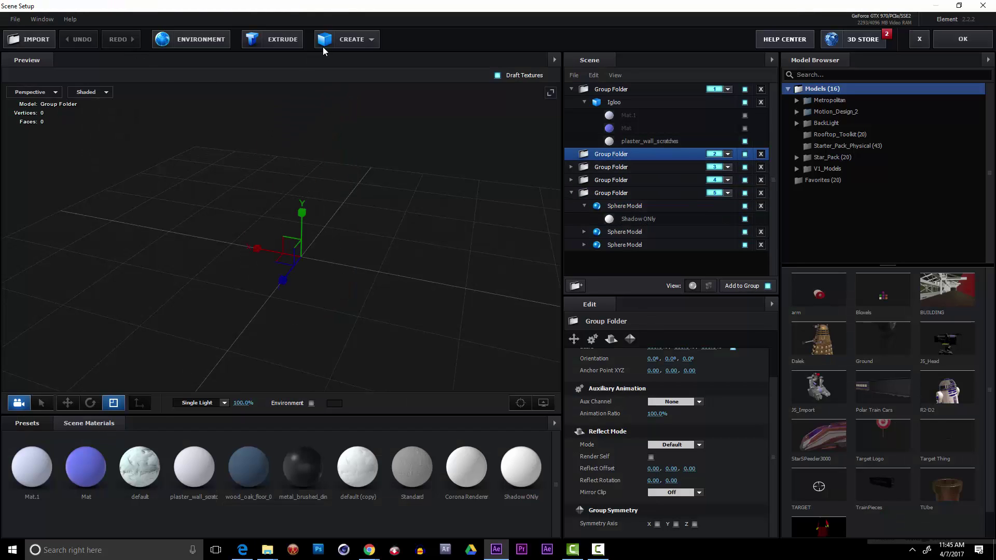
pyautogui.click(341, 42)
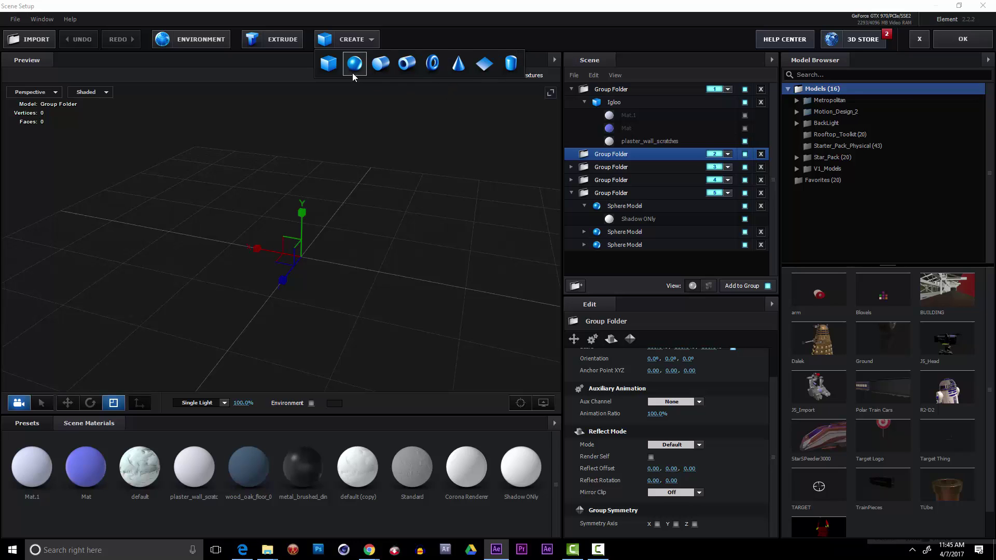
pyautogui.click(476, 69)
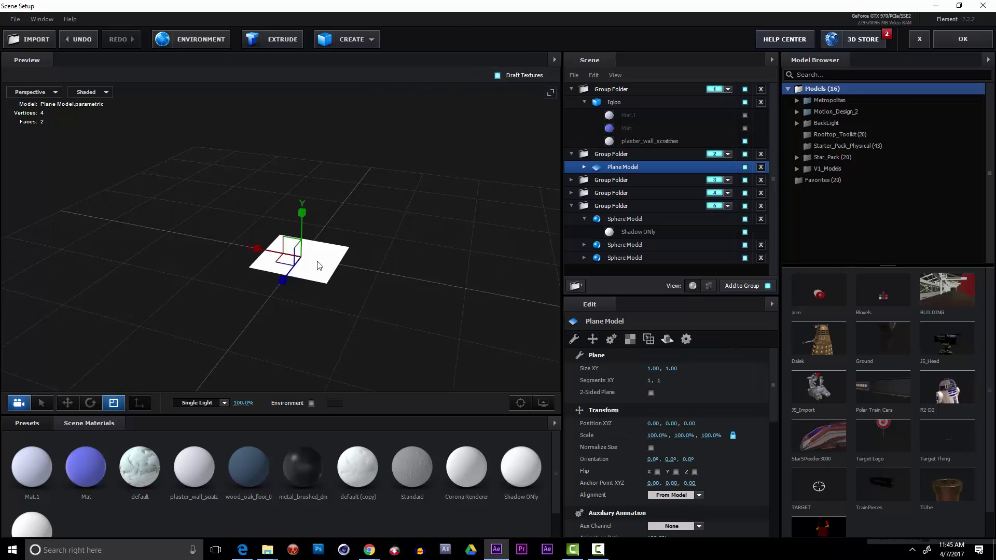
pyautogui.click(90, 403)
pyautogui.moveTo(299, 244); pyautogui.dragTo(291, 334)
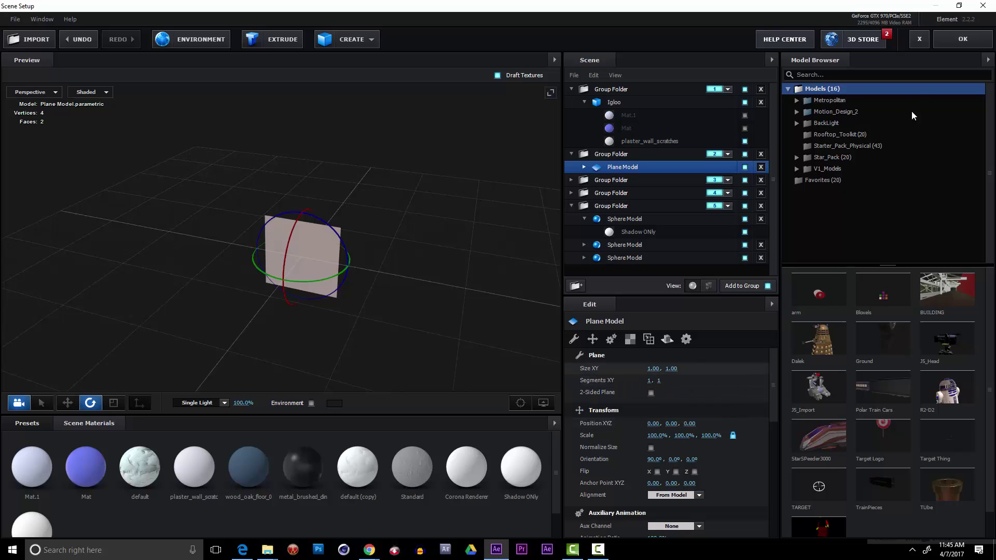
pyautogui.click(955, 39)
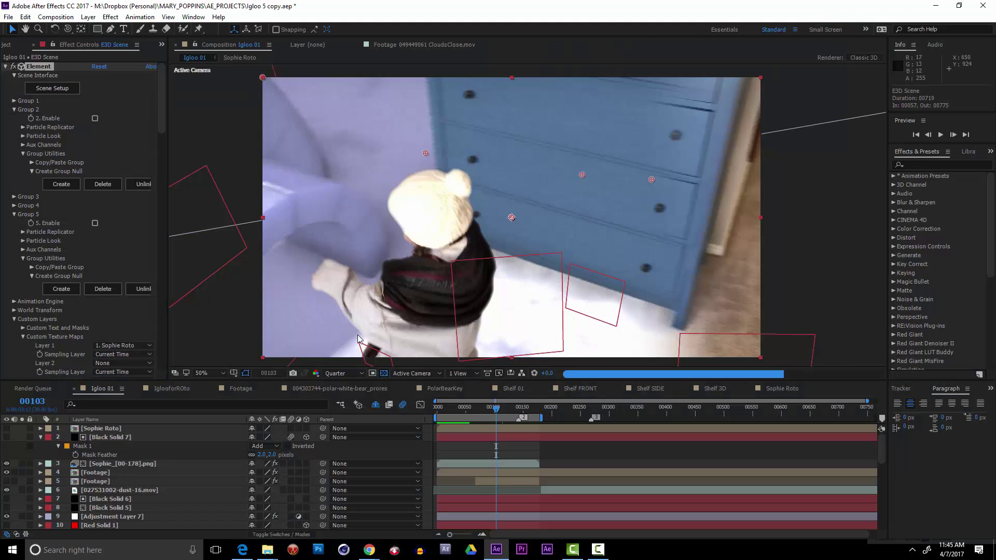
# Create and enable the Group 2 null, then move it to the centre of the frame
pyautogui.click(61, 185)
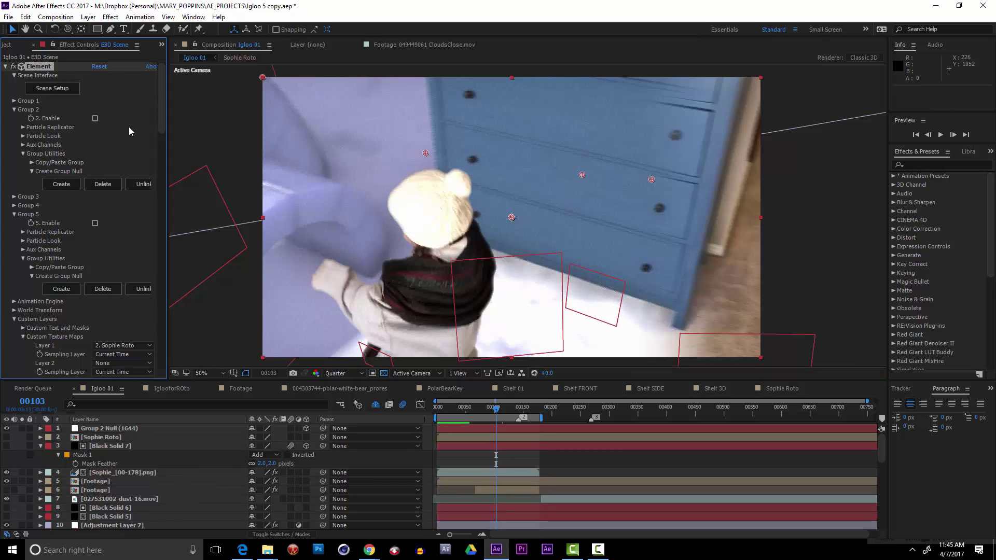
pyautogui.click(95, 119)
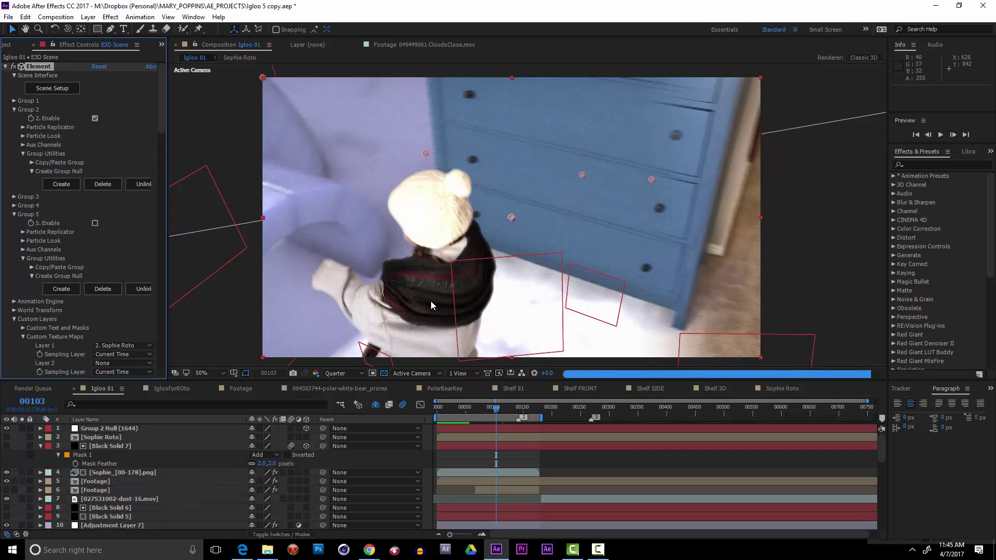
pyautogui.click(109, 428)
pyautogui.press(',')
pyautogui.moveTo(377, 350); pyautogui.dragTo(534, 277)
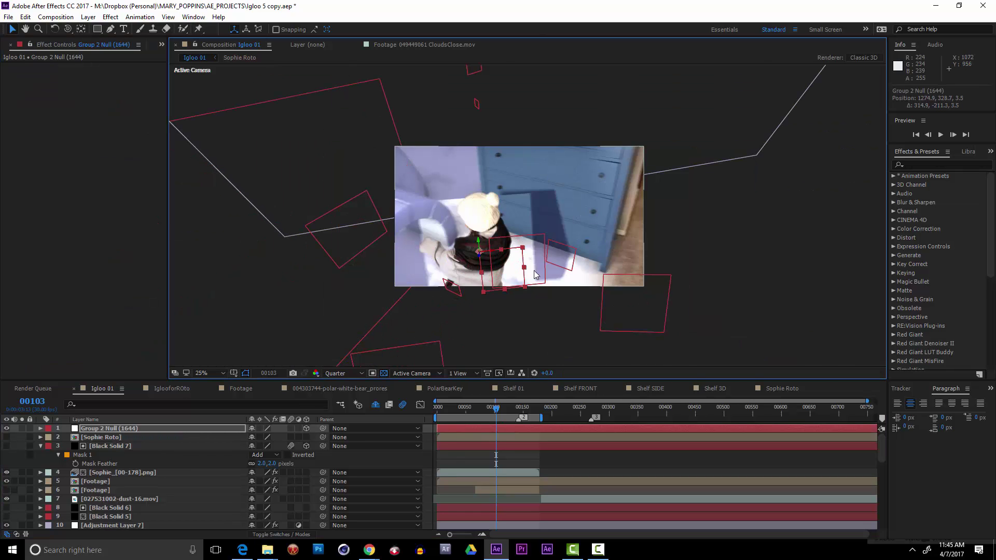
pyautogui.press('.')
# Rotate the Group 2 null to an orientation of 13.0°, 22.7°, 5.8°
pyautogui.press('w')
pyautogui.moveTo(428, 268); pyautogui.dragTo(424, 271)
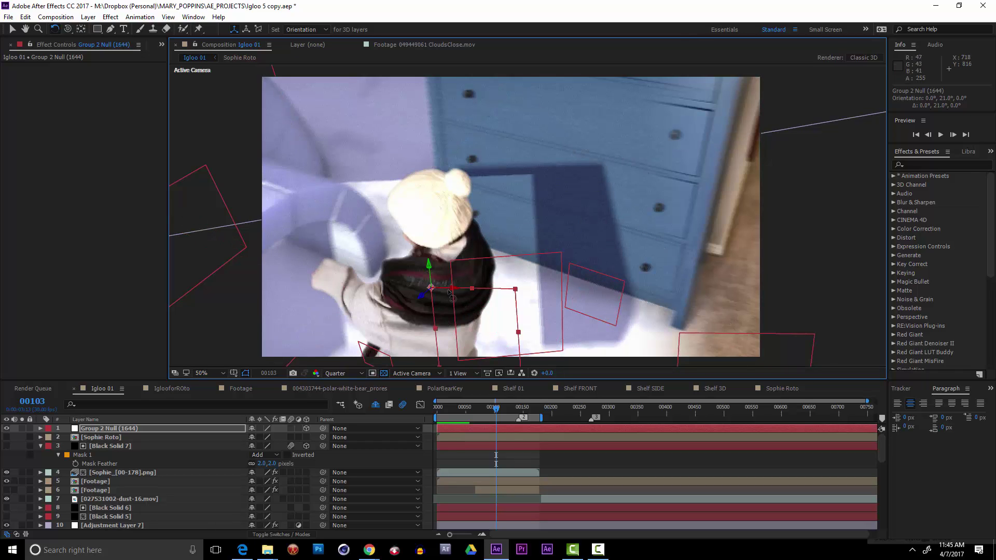
pyautogui.moveTo(430, 287); pyautogui.dragTo(602, 223)
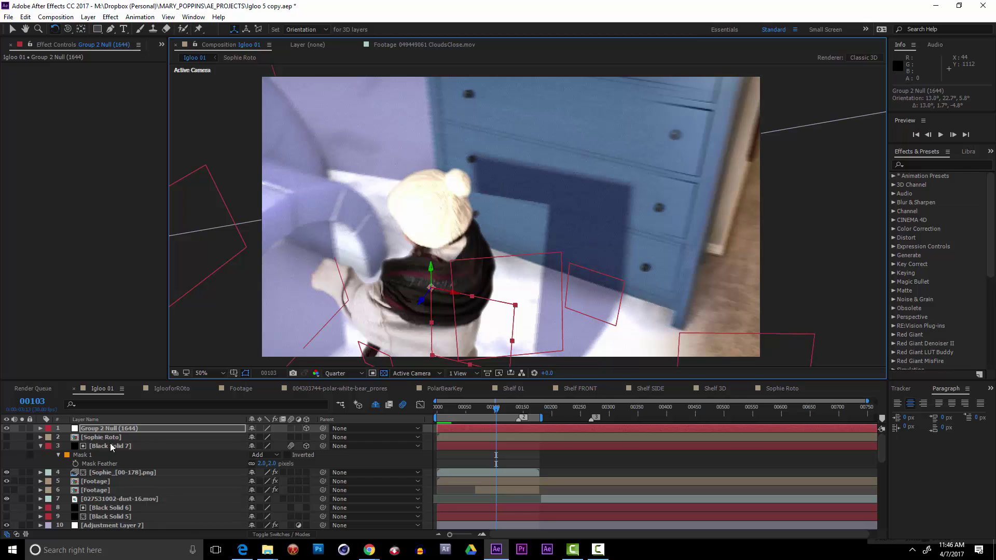
pyautogui.scroll(-10, 109, 493)
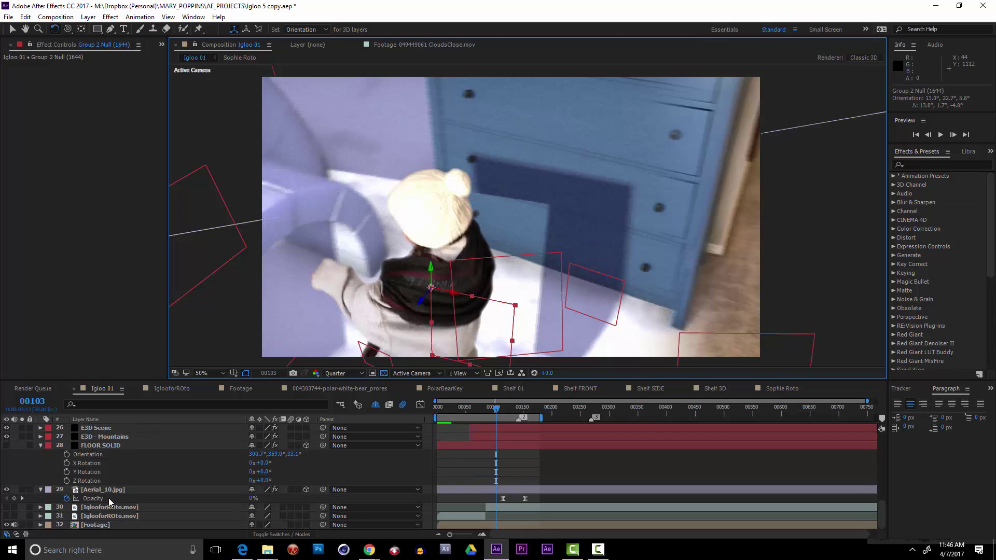
# Scale the plane wider to 143% on X
pyautogui.click(96, 428)
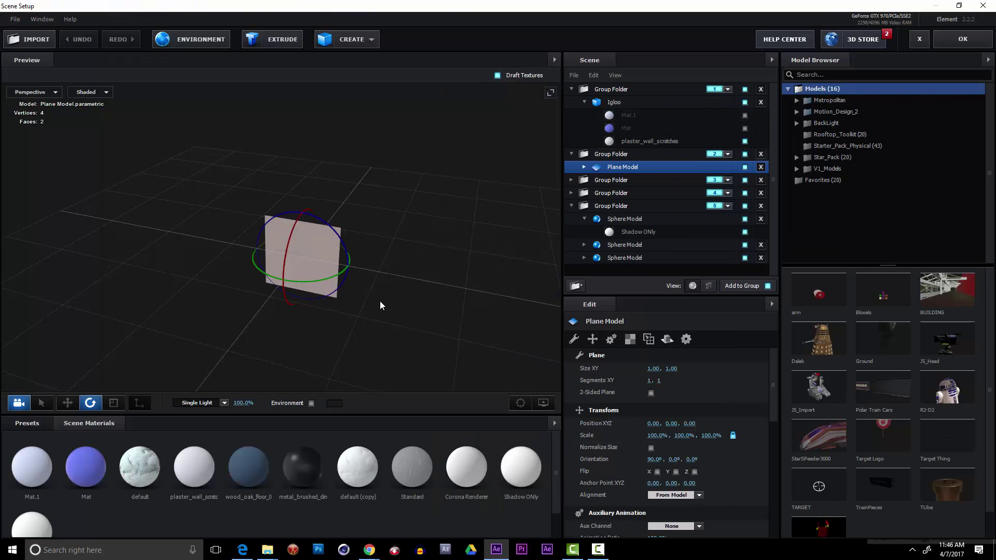
pyautogui.click(113, 403)
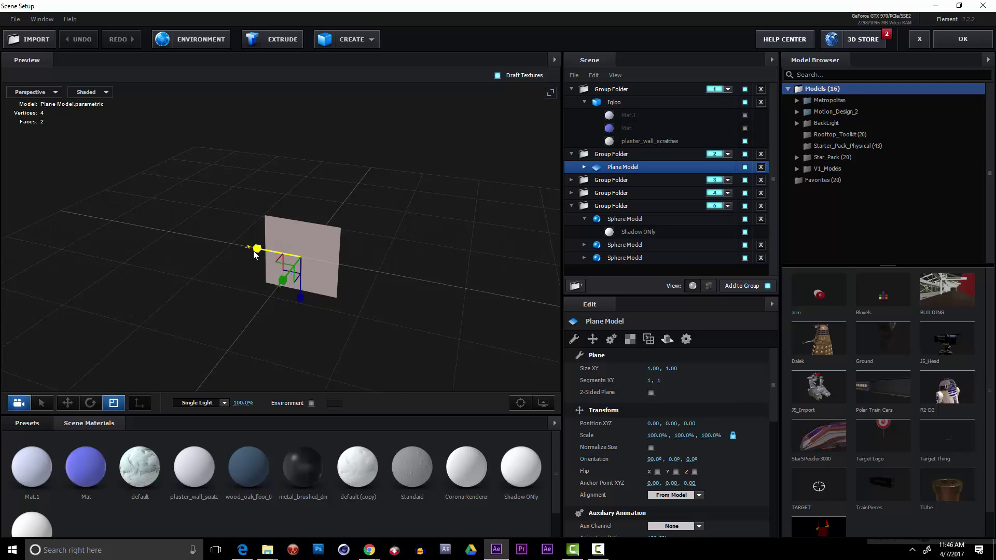
pyautogui.moveTo(243, 256); pyautogui.dragTo(236, 249)
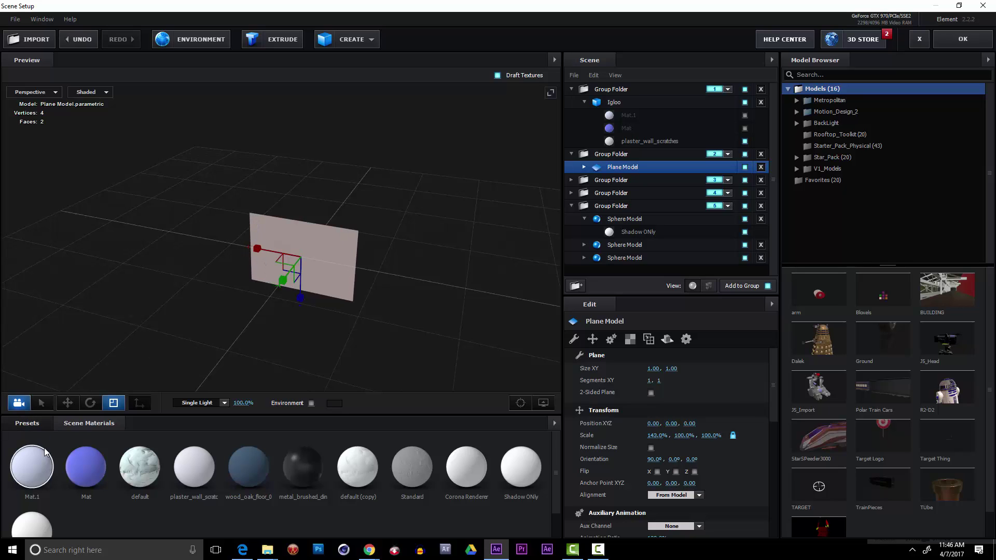
# Set the Default material's Diffuse texture to Custom Layer 1 and raise its Alpha Threshold
pyautogui.click(39, 520)
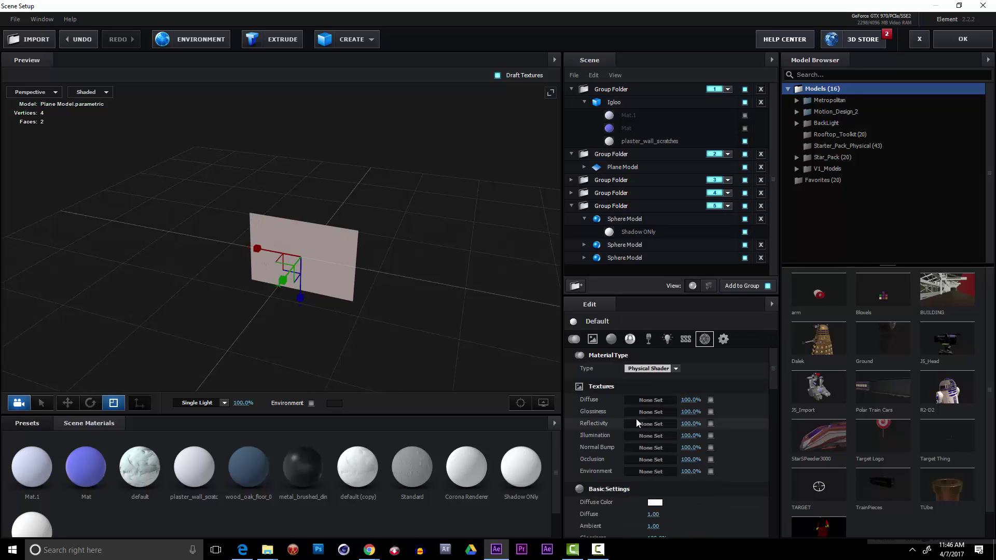
pyautogui.click(651, 400)
pyautogui.click(669, 338)
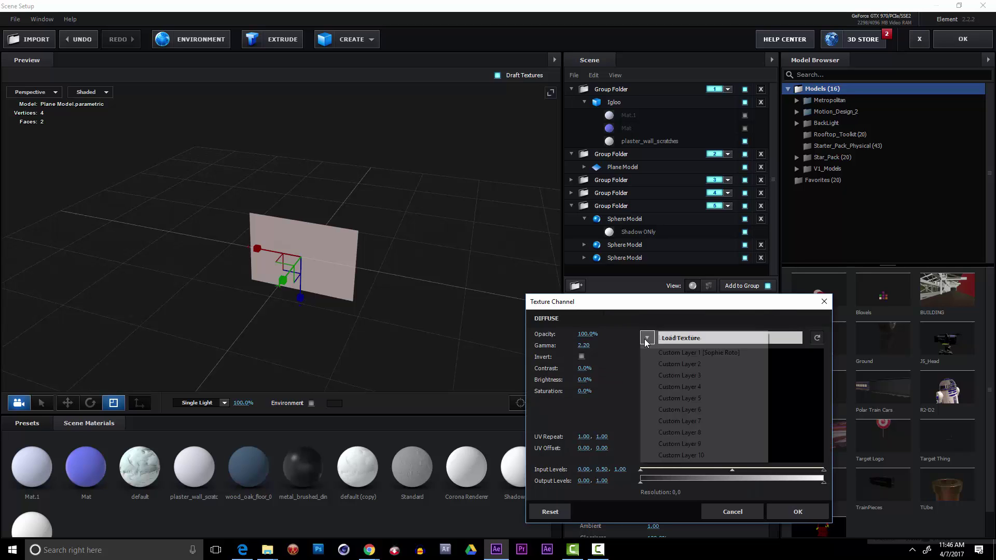
pyautogui.click(679, 354)
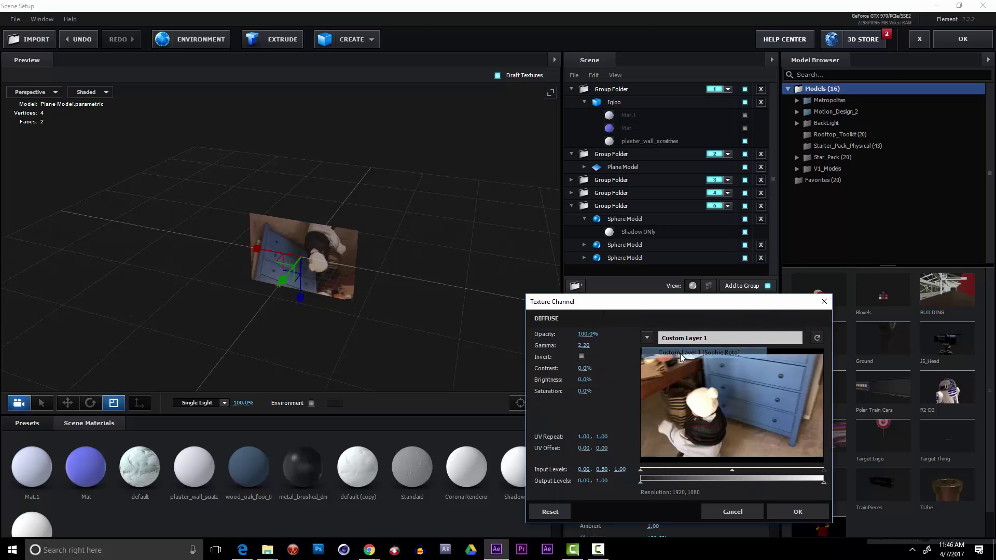
pyautogui.click(796, 511)
pyautogui.moveTo(772, 367); pyautogui.dragTo(779, 492)
pyautogui.moveTo(651, 426); pyautogui.dragTo(674, 426)
# Rotate and orbit the preview to inspect the textured cut-out figure
pyautogui.click(90, 403)
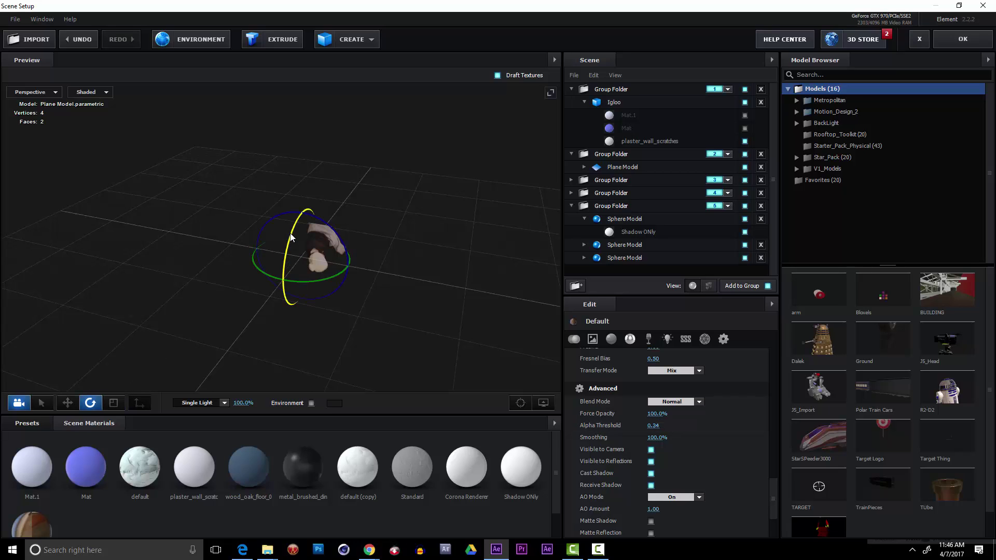
pyautogui.moveTo(286, 268); pyautogui.dragTo(81, 372)
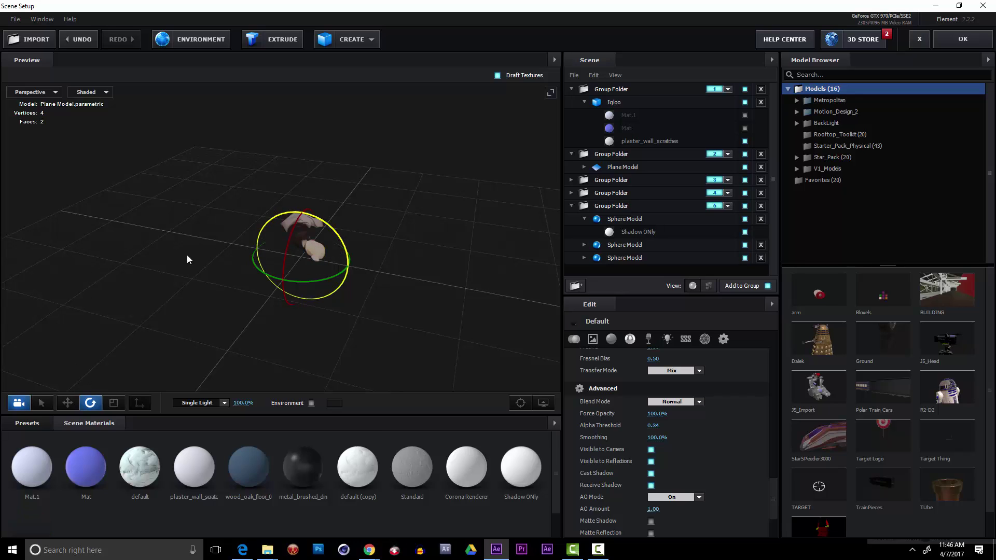
pyautogui.moveTo(215, 240); pyautogui.dragTo(280, 282)
pyautogui.moveTo(318, 316); pyautogui.dragTo(406, 282)
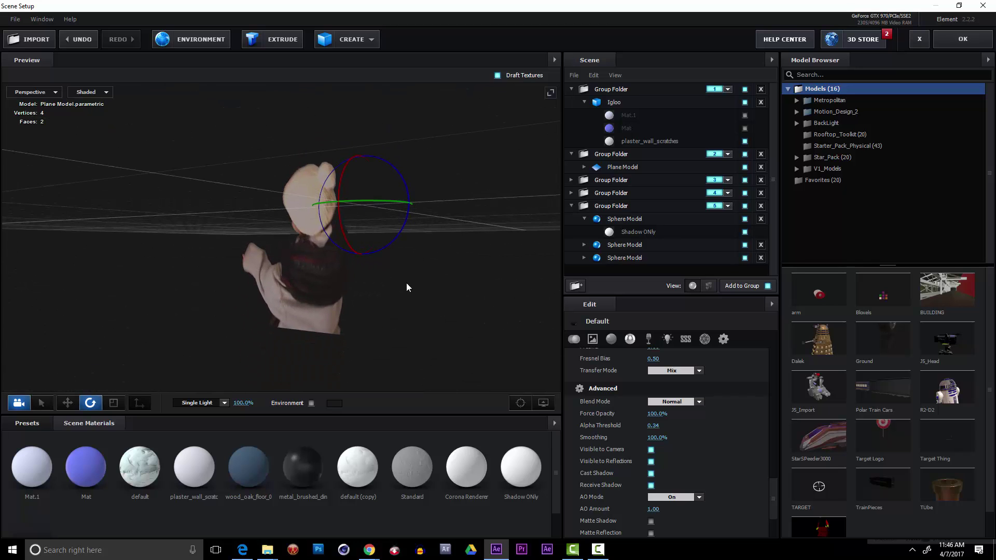
# Lower the Default material's Alpha Threshold to about 0.66
pyautogui.click(960, 40)
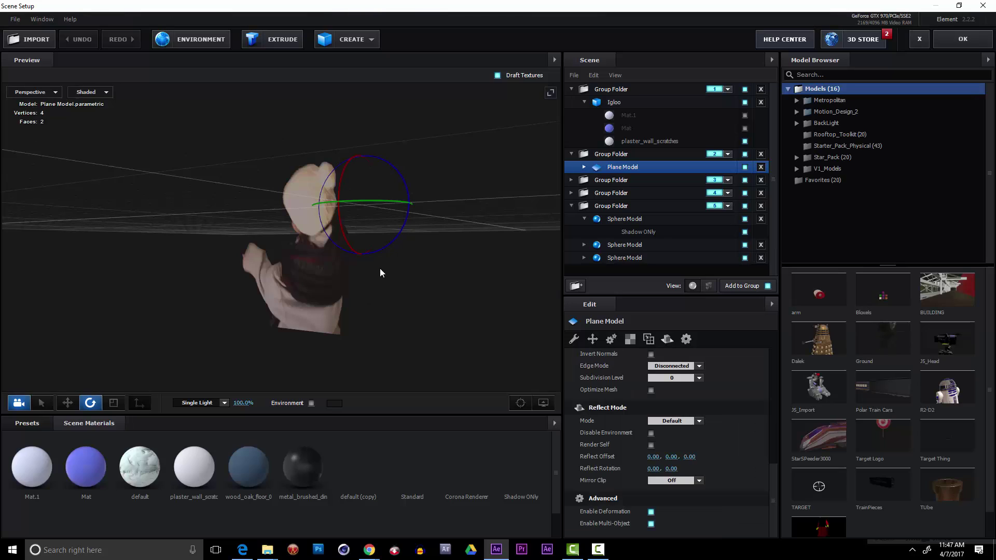
pyautogui.click(30, 527)
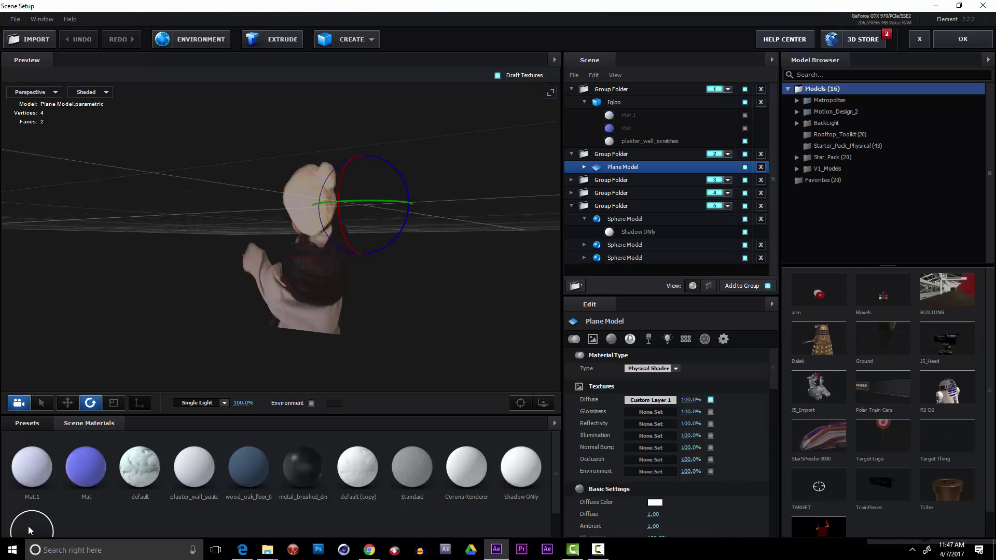
pyautogui.scroll(-1, 686, 458)
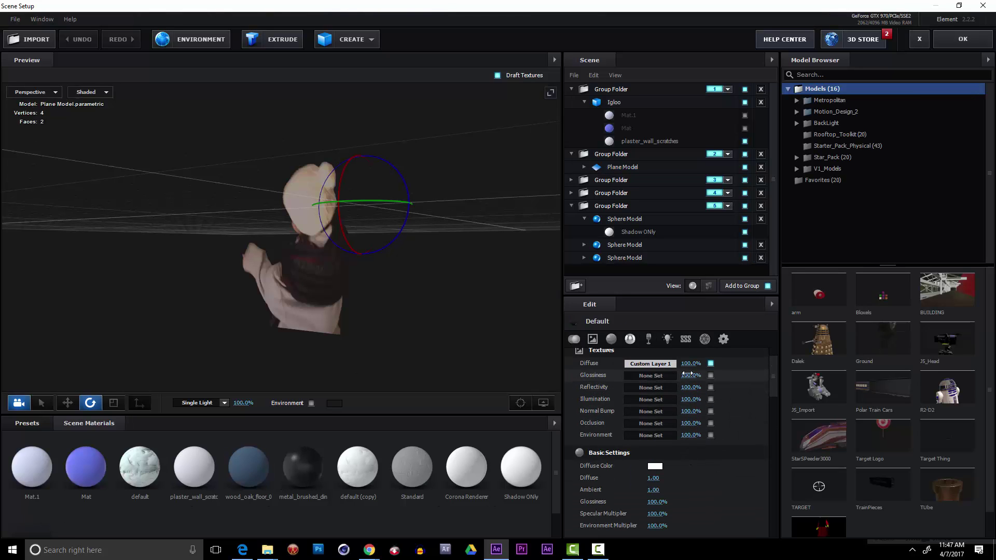
pyautogui.scroll(-4, 654, 489)
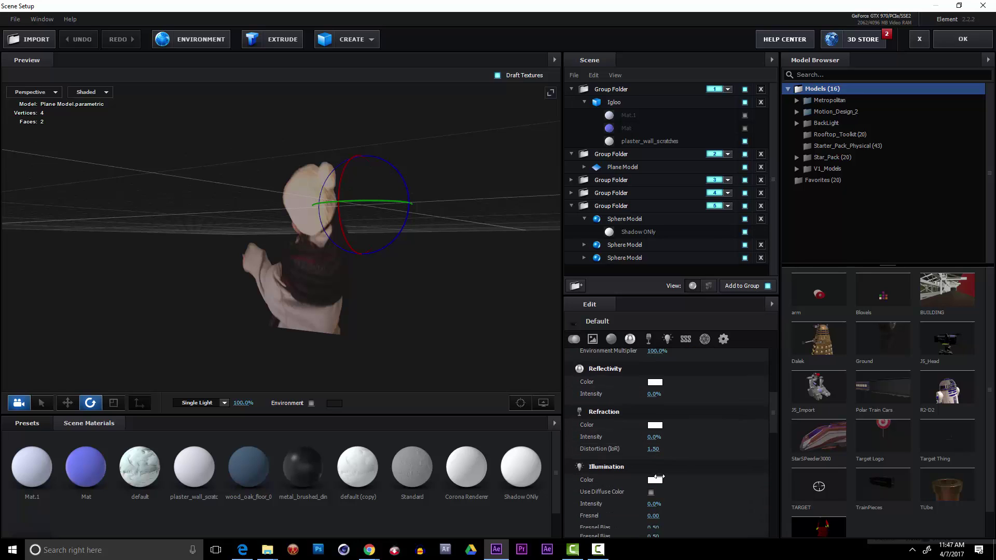
pyautogui.scroll(-6, 655, 473)
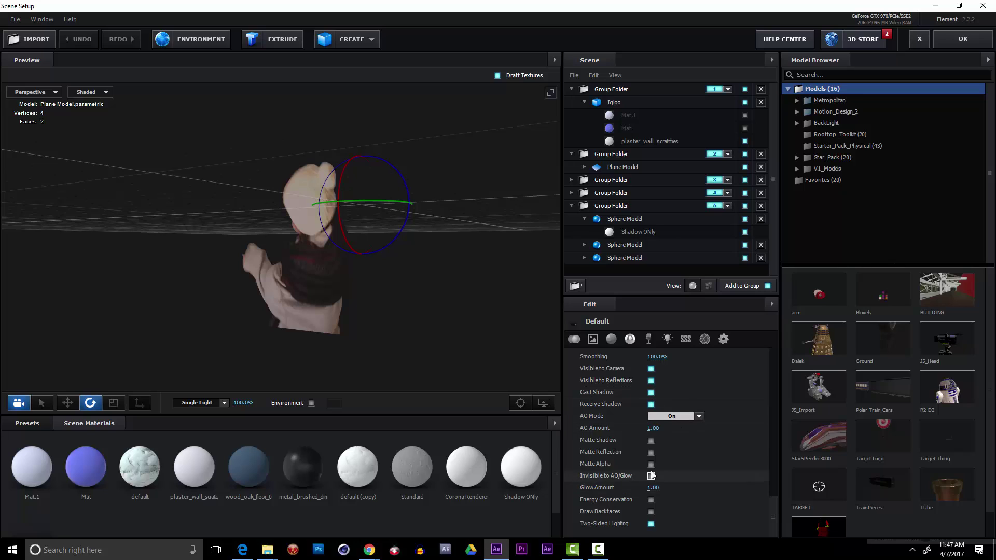
pyautogui.scroll(3, 653, 474)
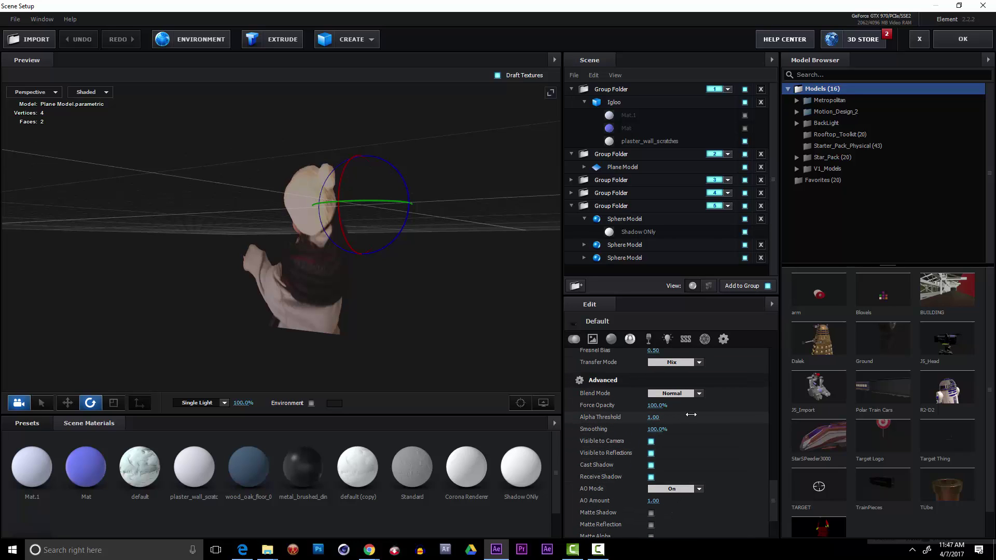
pyautogui.moveTo(696, 415); pyautogui.dragTo(686, 419)
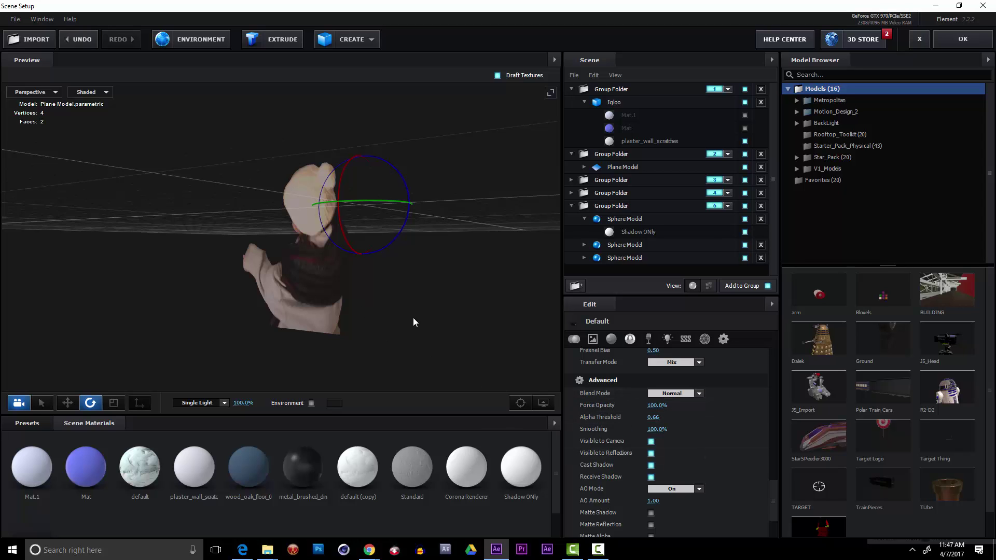
# Turn on Draw Backfaces for the Default material and apply the scene
pyautogui.moveTo(414, 320); pyautogui.dragTo(430, 358)
pyautogui.scroll(-3, 685, 493)
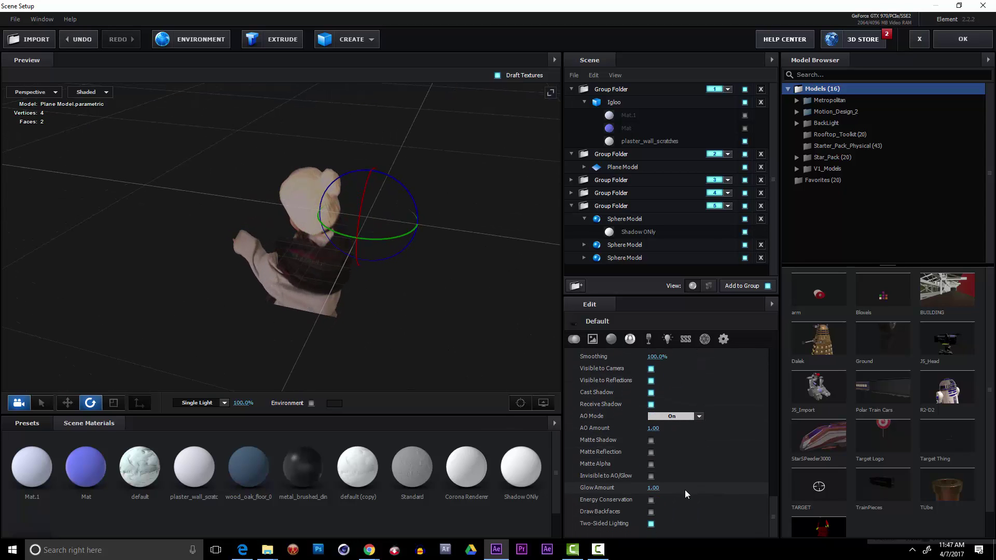
pyautogui.click(651, 512)
pyautogui.click(950, 39)
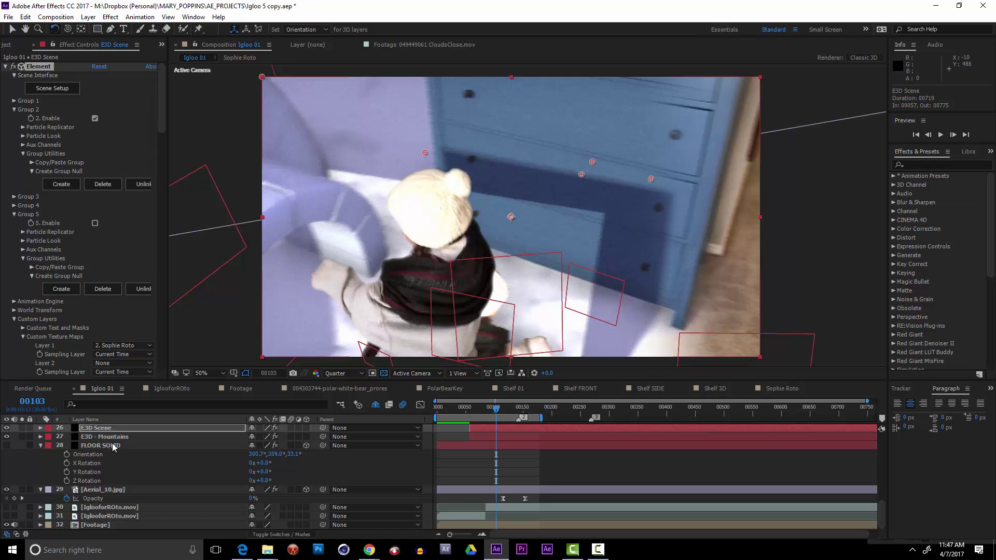
# Move the Group 2 null to position 1298.3, 259.4, -45.4 to align the plane with the girl
pyautogui.scroll(4, 112, 443)
pyautogui.scroll(5, 111, 441)
pyautogui.click(111, 429)
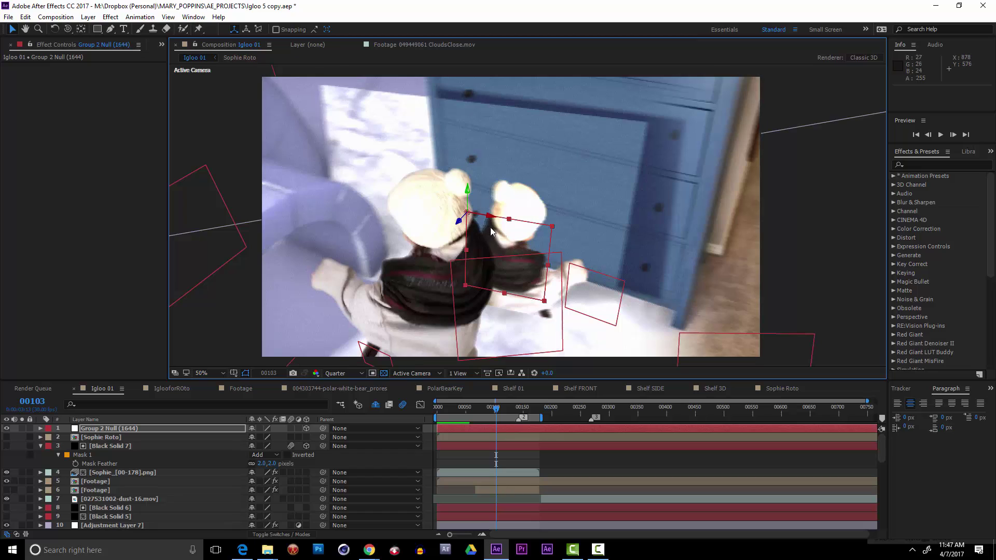
pyautogui.moveTo(460, 228); pyautogui.dragTo(449, 237)
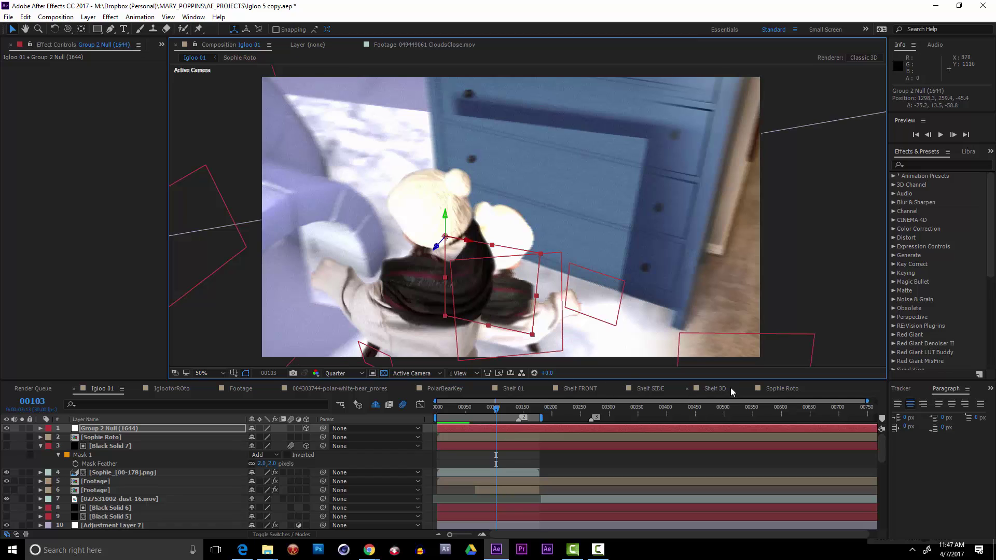
# In the Sophie Roto comp, auto-trace Sophie_[00-178].png's alpha channel over the work area
pyautogui.click(786, 386)
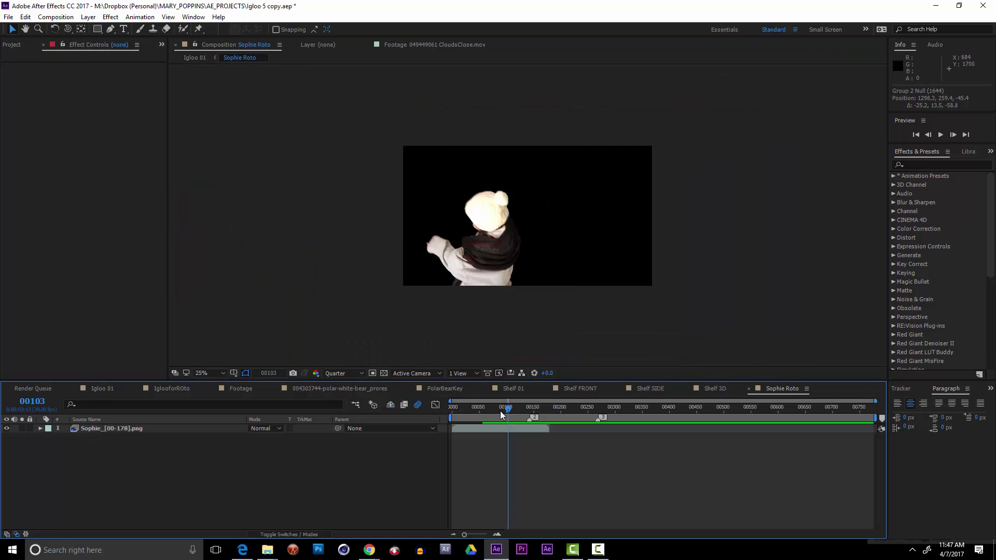
pyautogui.moveTo(498, 410)
pyautogui.mouseDown()
pyautogui.moveTo(452, 415)
pyautogui.moveTo(534, 418)
pyautogui.moveTo(496, 430)
pyautogui.mouseUp()
pyautogui.click(505, 429)
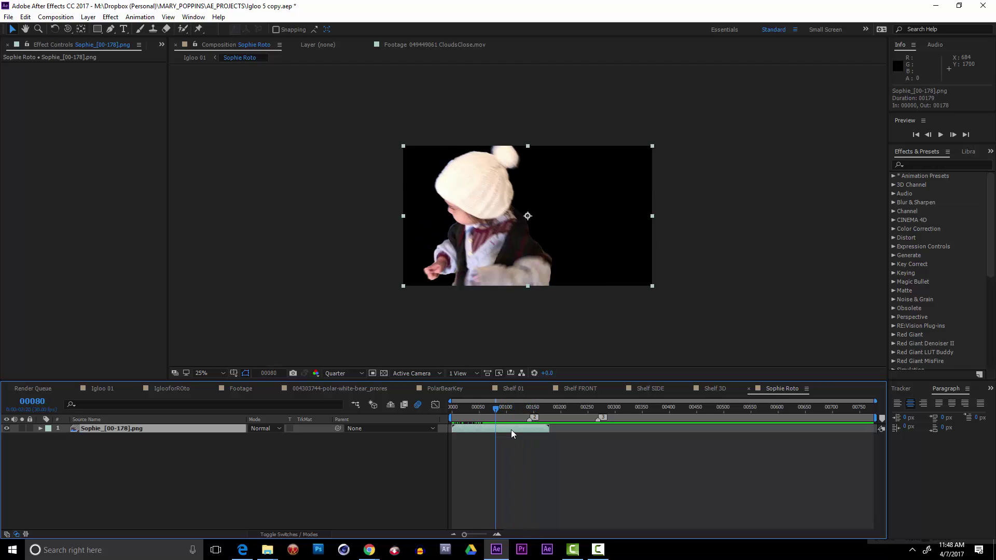
pyautogui.click(93, 17)
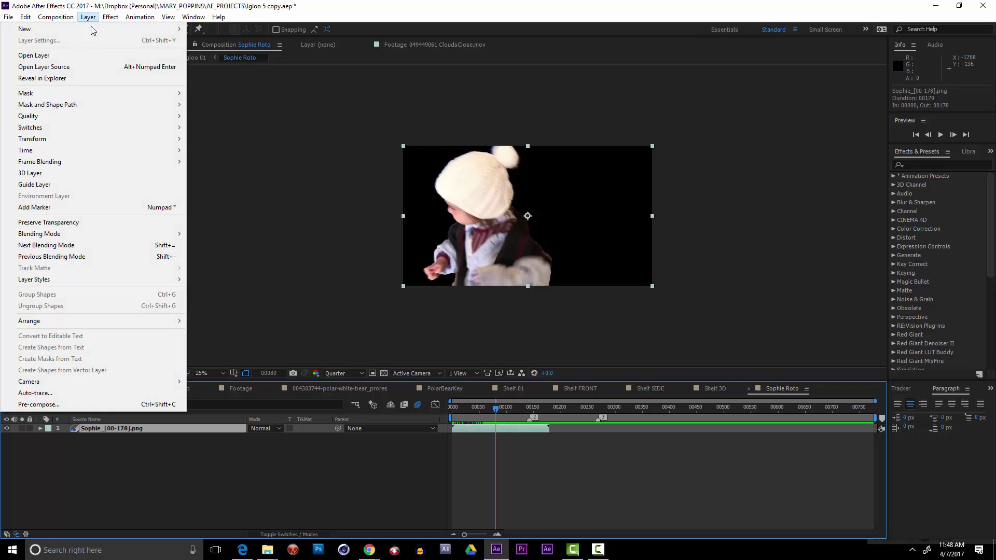
pyautogui.click(31, 395)
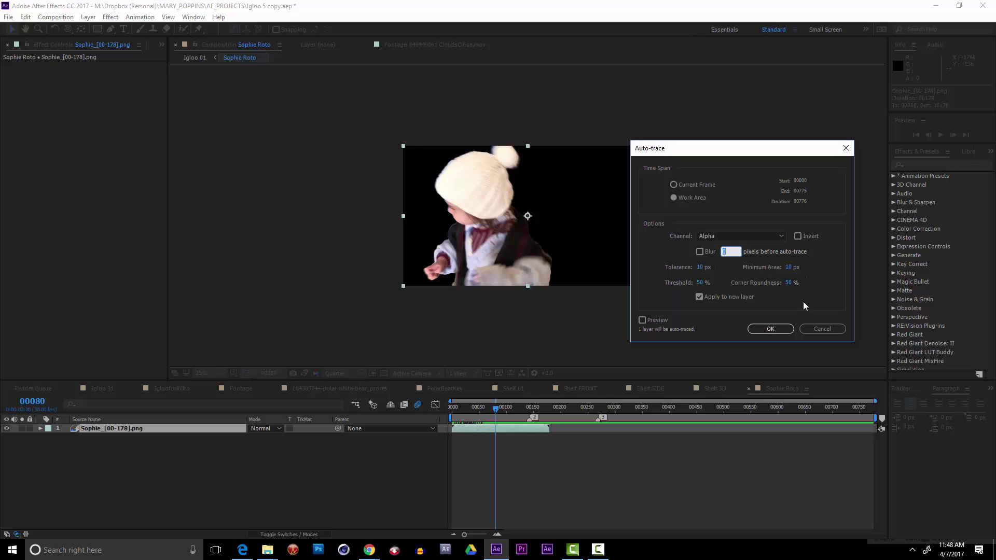
pyautogui.click(770, 329)
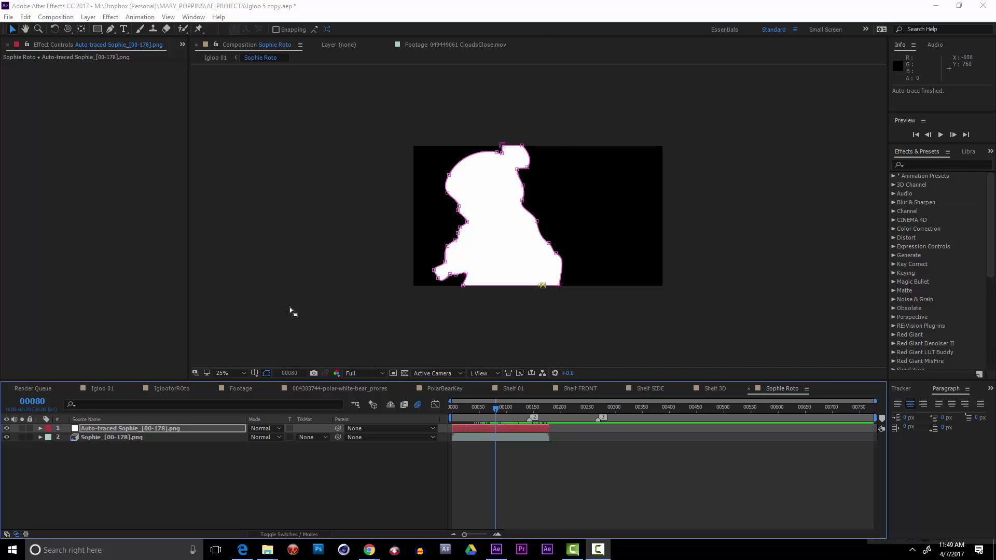
# Delete the extra Mask 2 from the Auto-traced Sophie layer so only its main mask remains, then reselect the layer
pyautogui.click(143, 429)
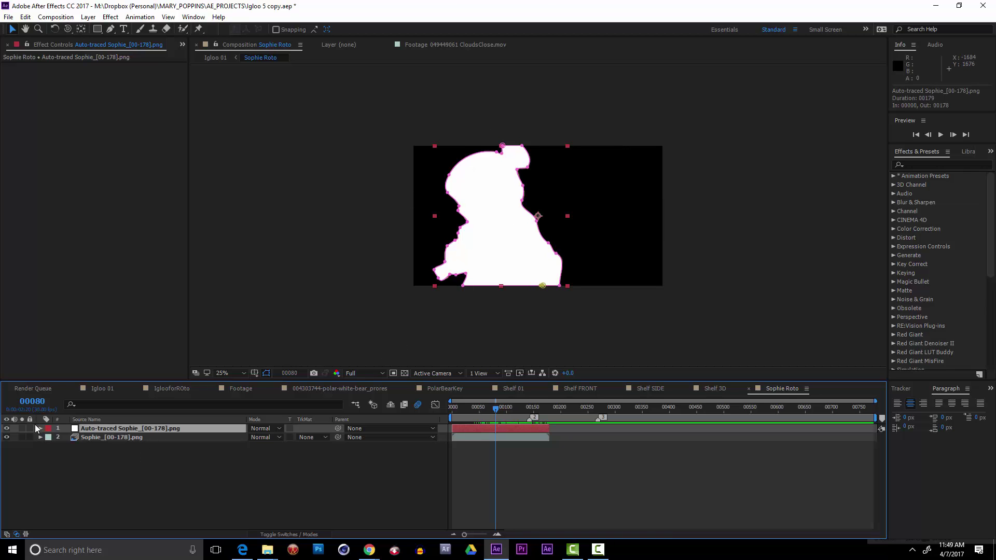
pyautogui.click(41, 429)
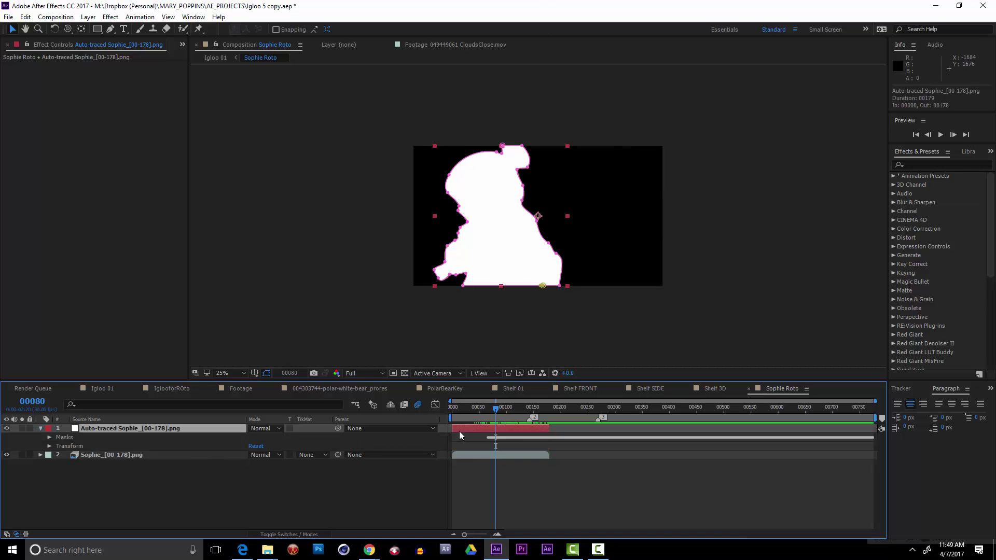
pyautogui.click(49, 437)
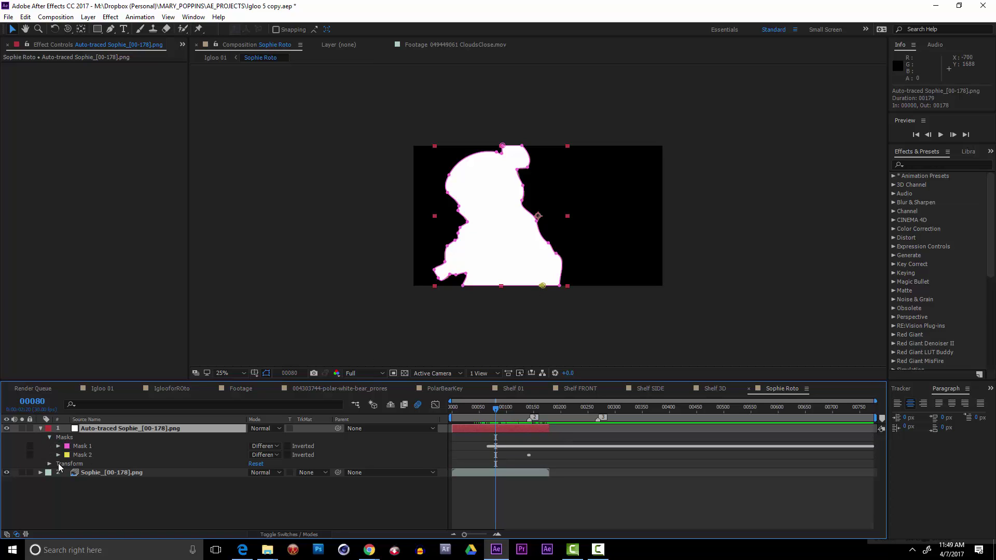
pyautogui.click(98, 456)
pyautogui.press('.')
pyautogui.press('.')
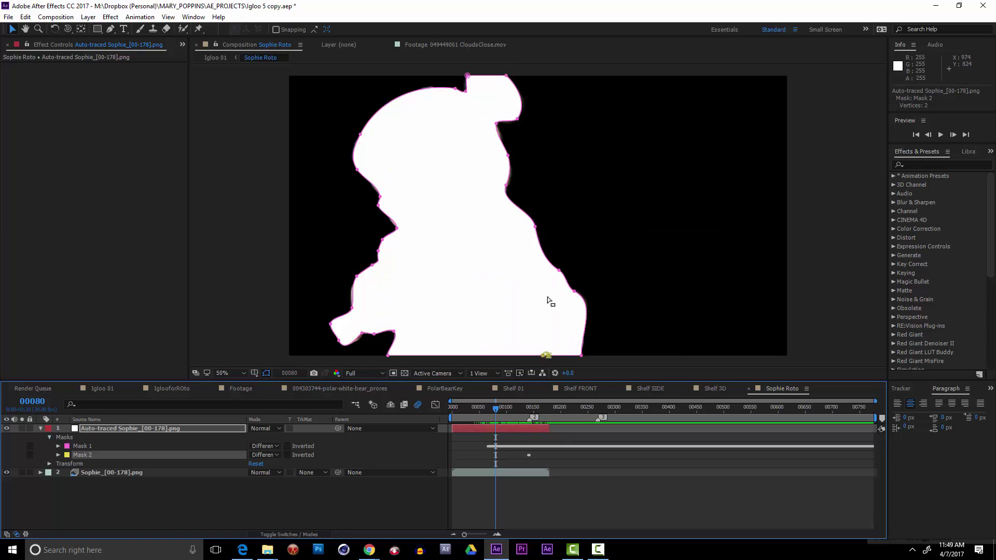
pyautogui.moveTo(501, 410); pyautogui.dragTo(525, 408)
pyautogui.press('Delete')
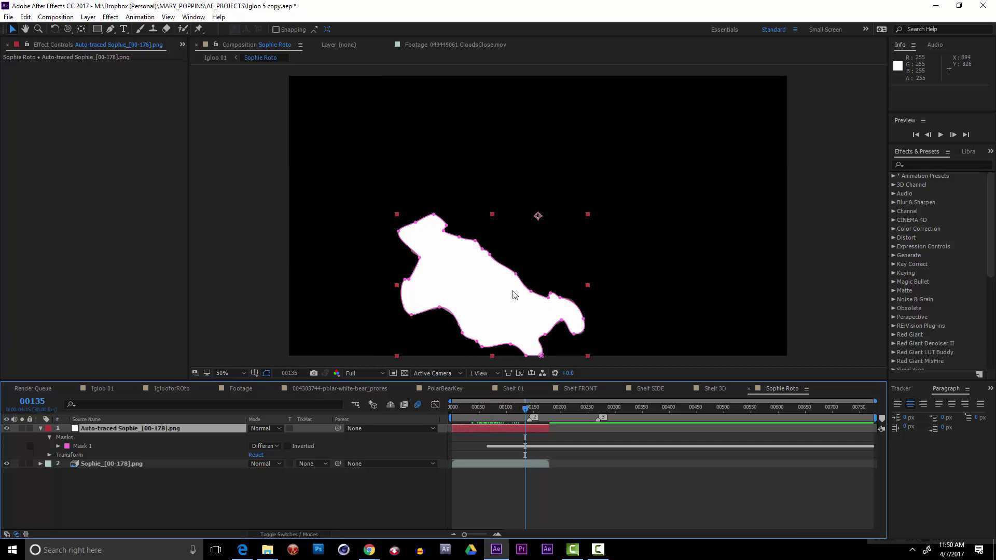
pyautogui.click(170, 503)
pyautogui.click(166, 430)
# Copy the auto-traced Sophie layer and paste it, hidden, into the Igloo 01 composition
pyautogui.hotkey('ctrl', 'c')
pyautogui.click(99, 388)
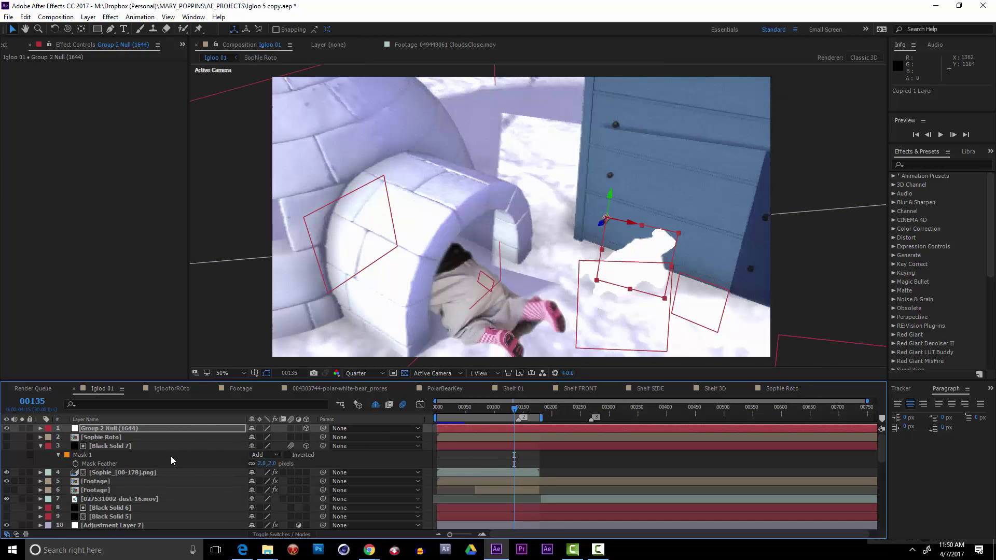
pyautogui.hotkey('ctrl', 'v')
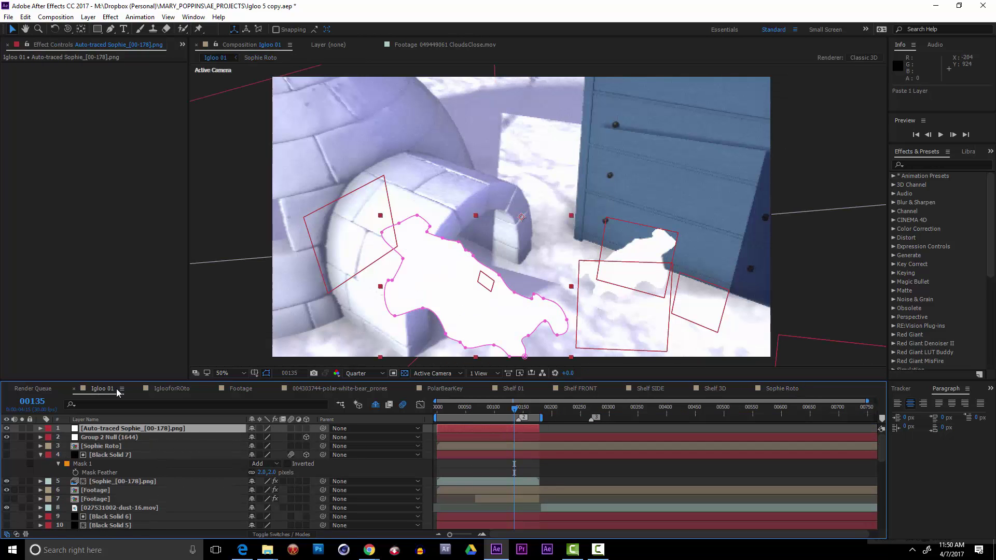
pyautogui.click(7, 428)
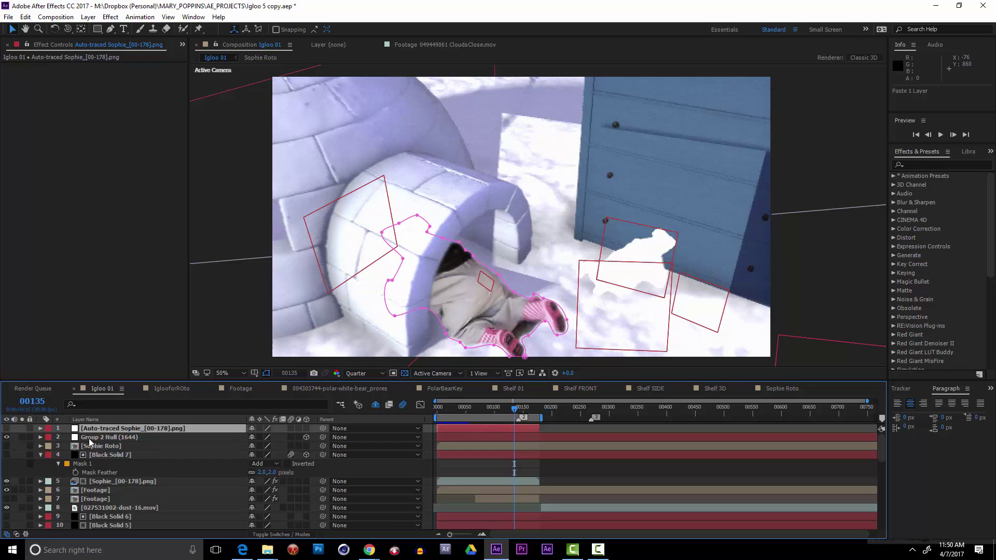
# Set the E3D Scene's Custom Layers Path Layer 1 to the pasted auto-traced Sophie layer
pyautogui.scroll(-5, 112, 497)
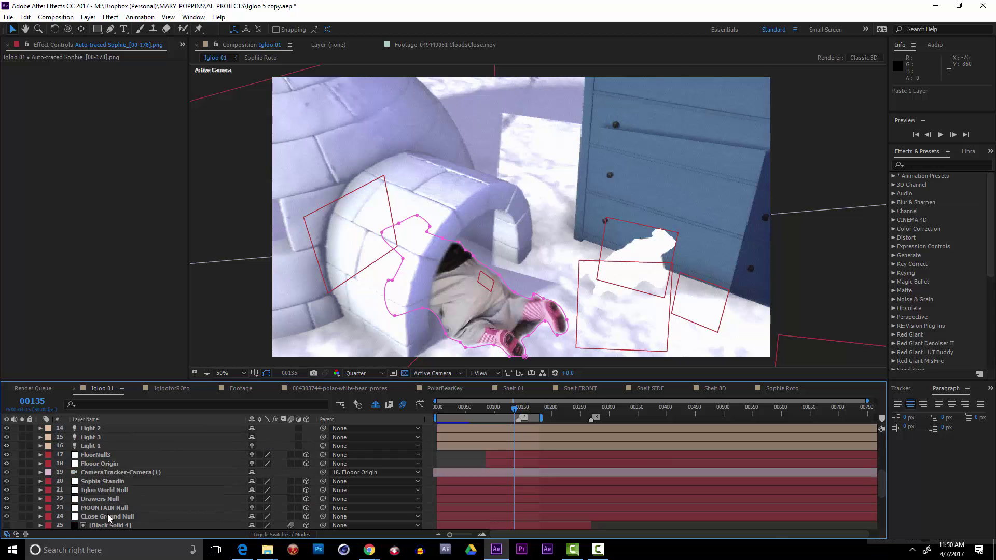
pyautogui.scroll(-5, 104, 506)
pyautogui.click(96, 464)
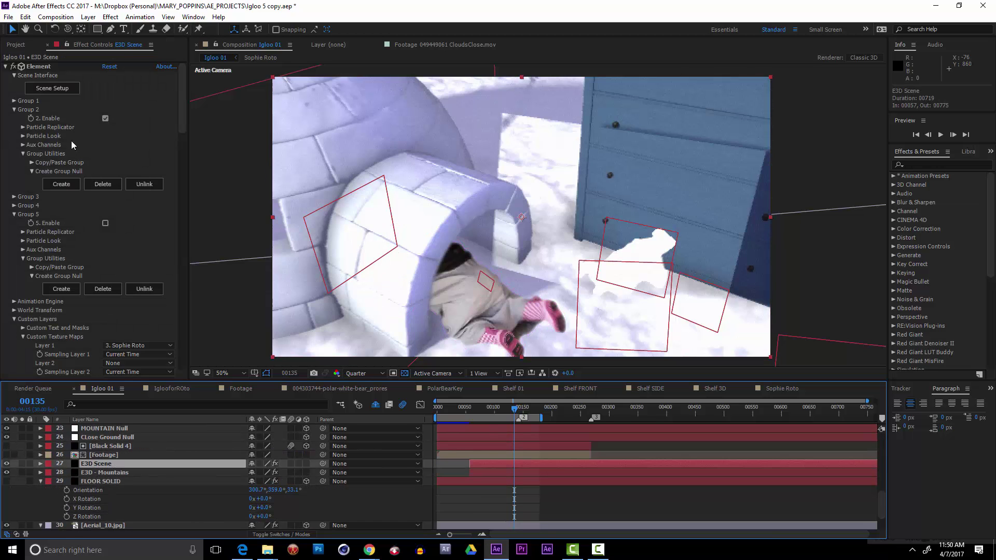
pyautogui.scroll(-3, 86, 281)
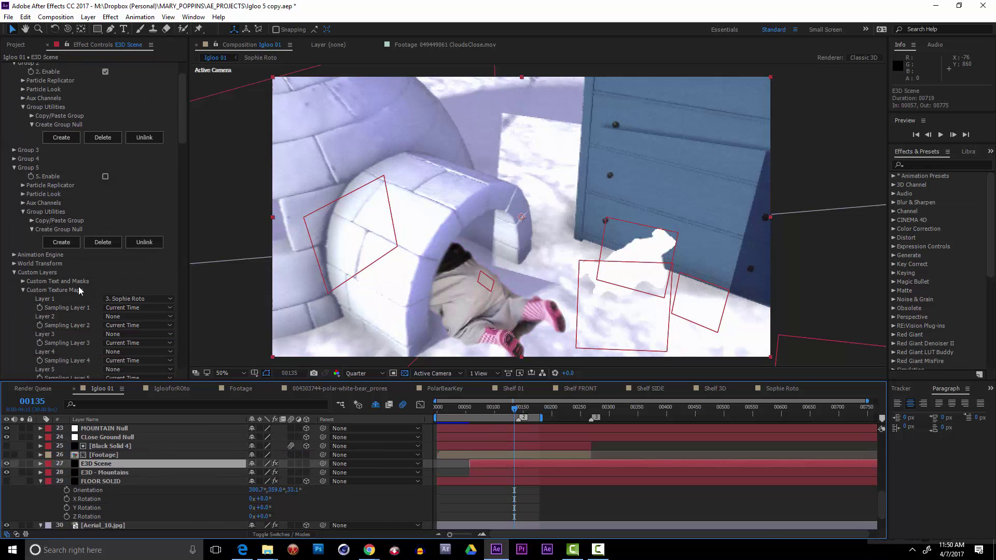
pyautogui.click(22, 281)
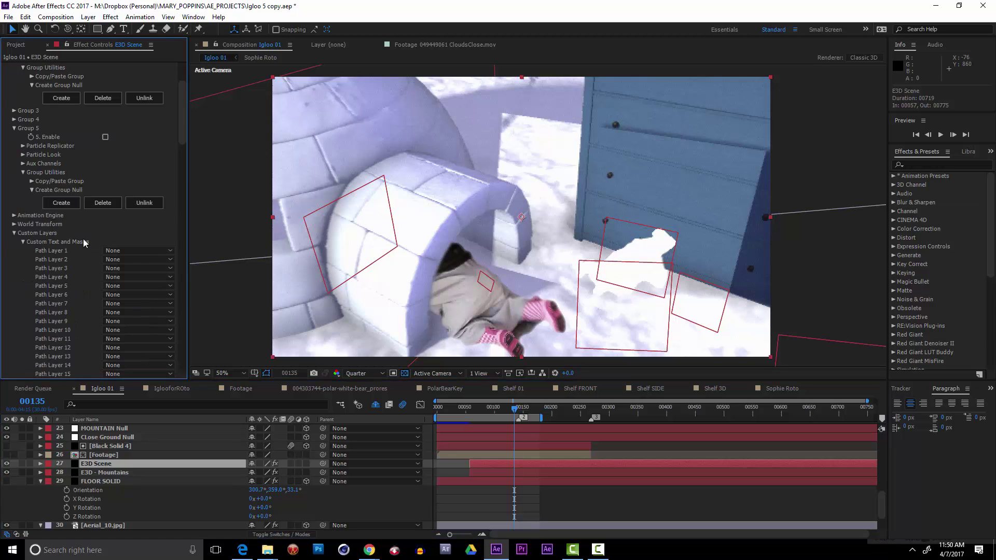
pyautogui.click(127, 251)
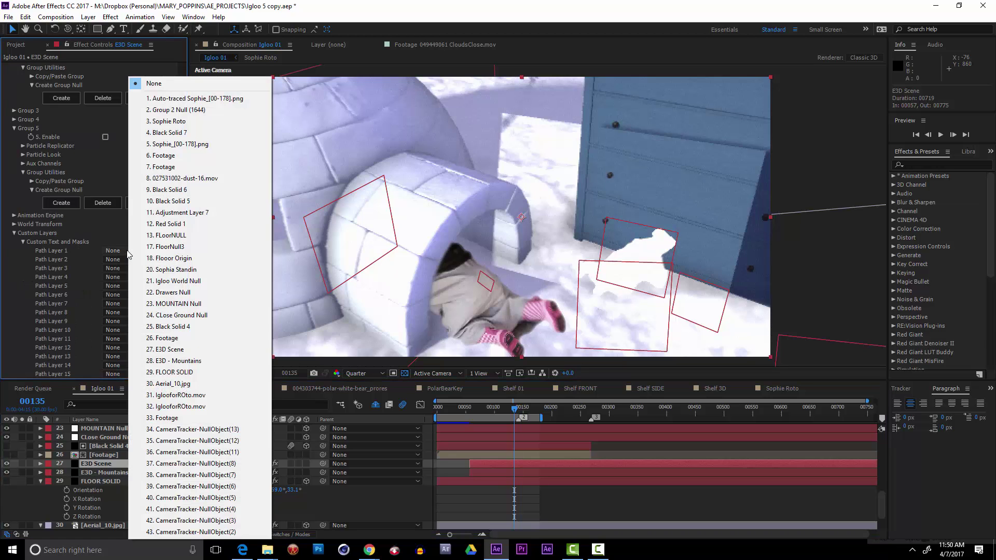
pyautogui.click(191, 102)
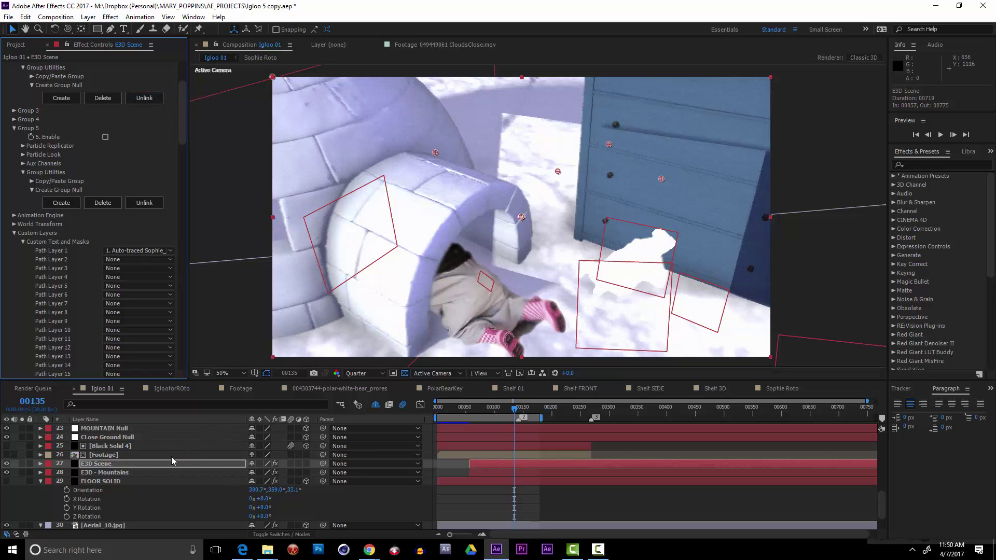
pyautogui.scroll(4, 89, 122)
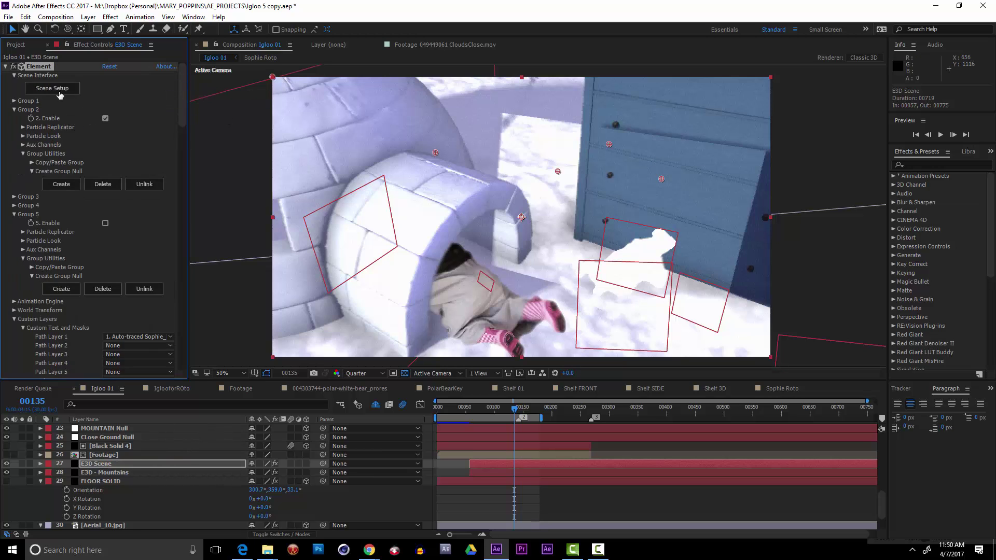
# In Scene Setup, replace the old Plane Model with an Extrusion Model of the custom path
pyautogui.click(56, 90)
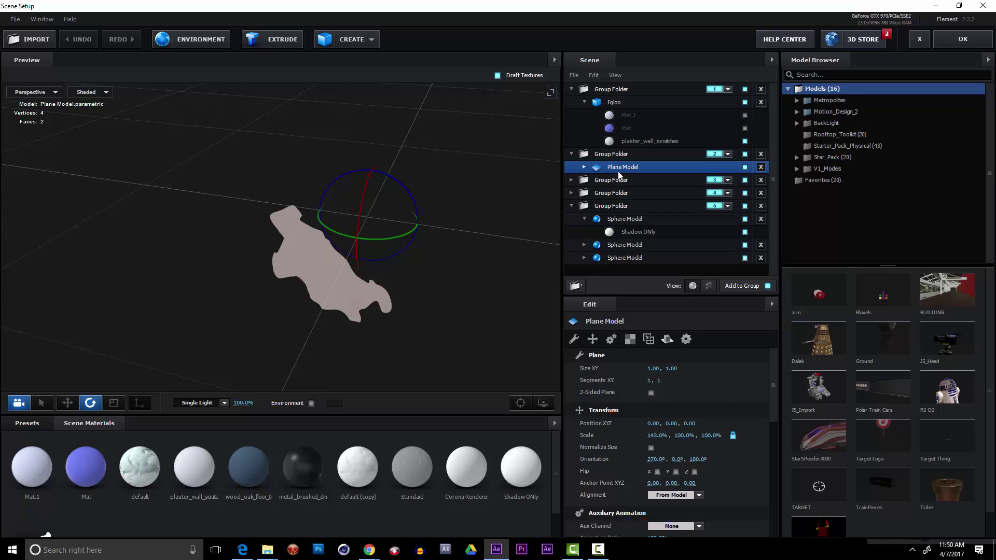
pyautogui.press('Delete')
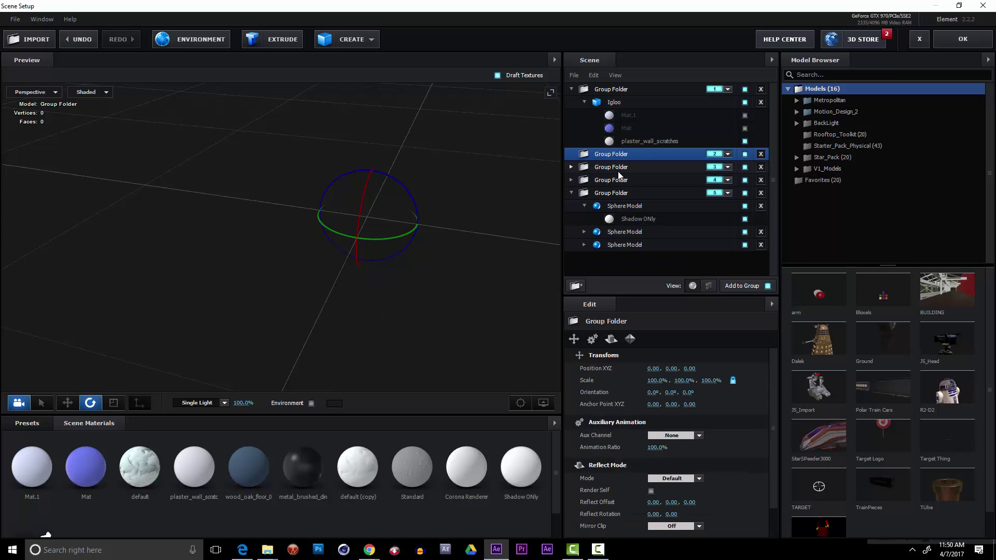
pyautogui.click(281, 42)
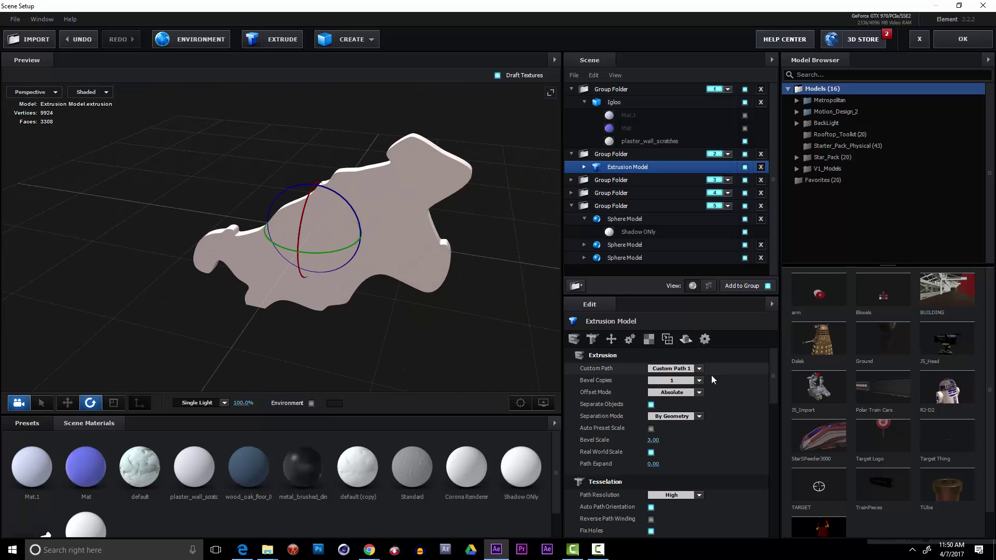
pyautogui.moveTo(394, 306); pyautogui.dragTo(322, 304)
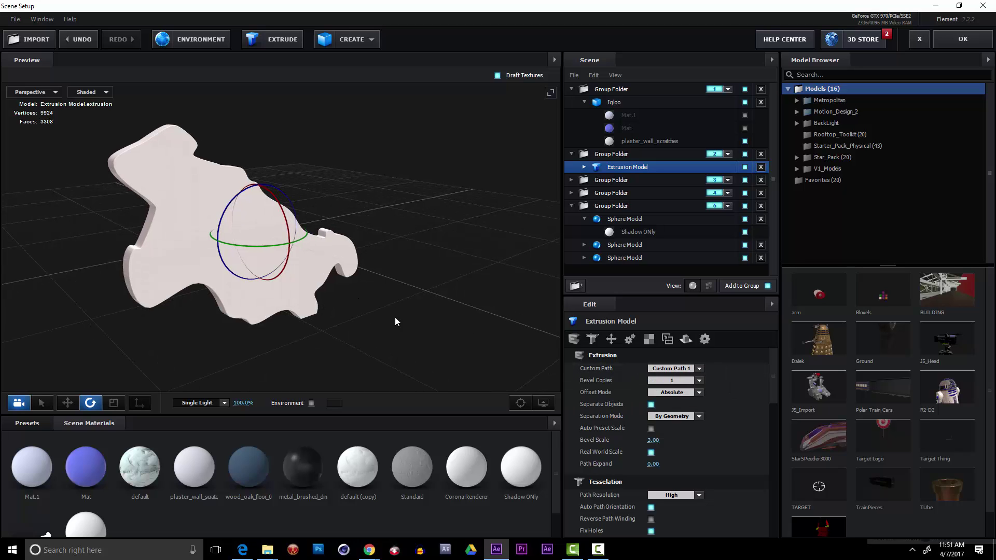
pyautogui.moveTo(390, 318); pyautogui.dragTo(321, 317)
# Keep Custom Path 1 as the extrusion source and raise the Bevel Scale to 14.17
pyautogui.click(698, 368)
pyautogui.click(671, 370)
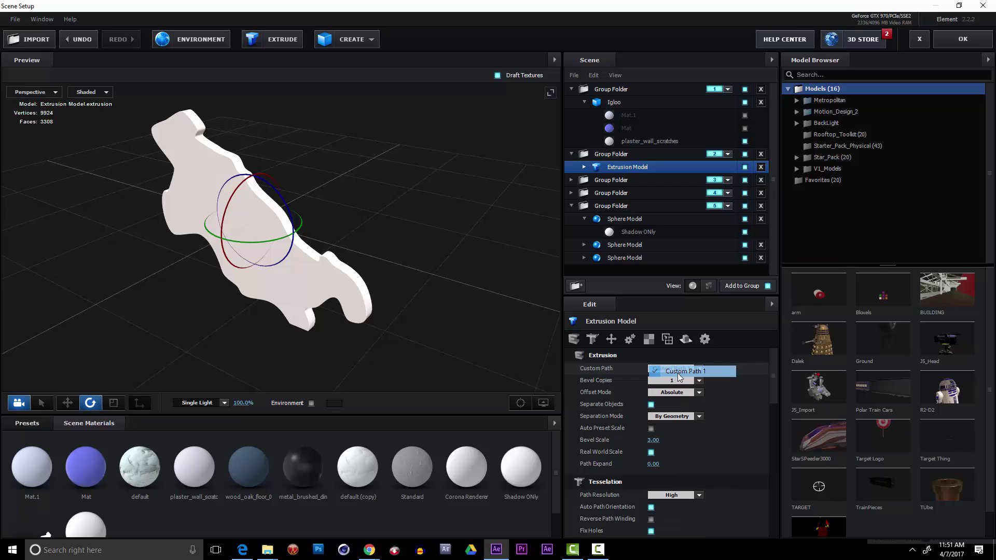
pyautogui.moveTo(306, 275)
pyautogui.mouseDown()
pyautogui.moveTo(256, 287)
pyautogui.moveTo(204, 281)
pyautogui.moveTo(312, 263)
pyautogui.mouseUp()
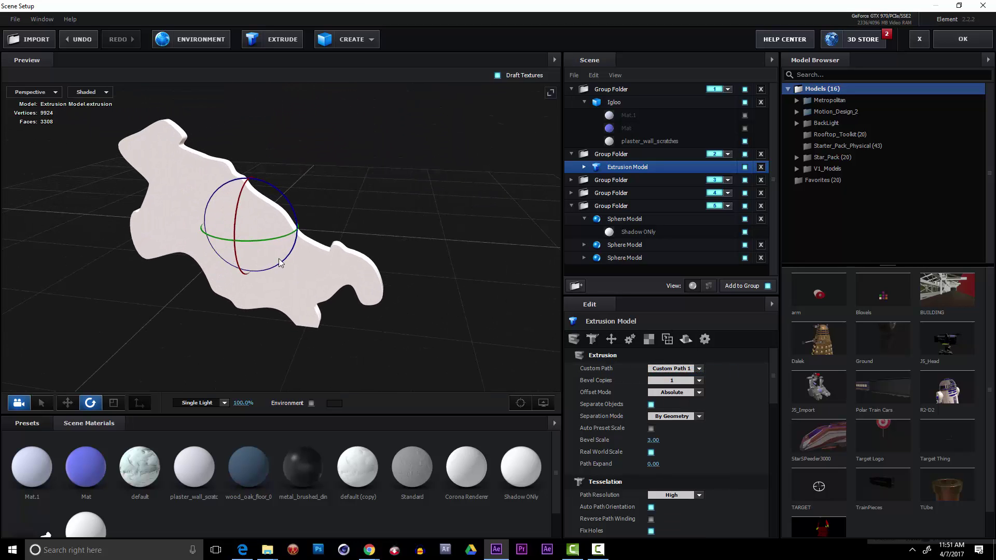
pyautogui.moveTo(355, 226); pyautogui.dragTo(400, 252)
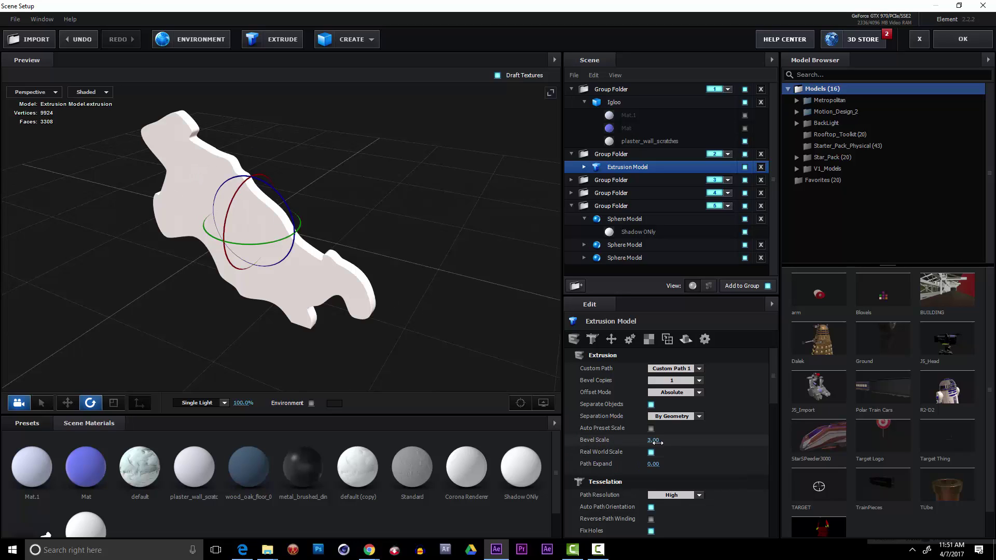
pyautogui.moveTo(658, 441); pyautogui.dragTo(708, 442)
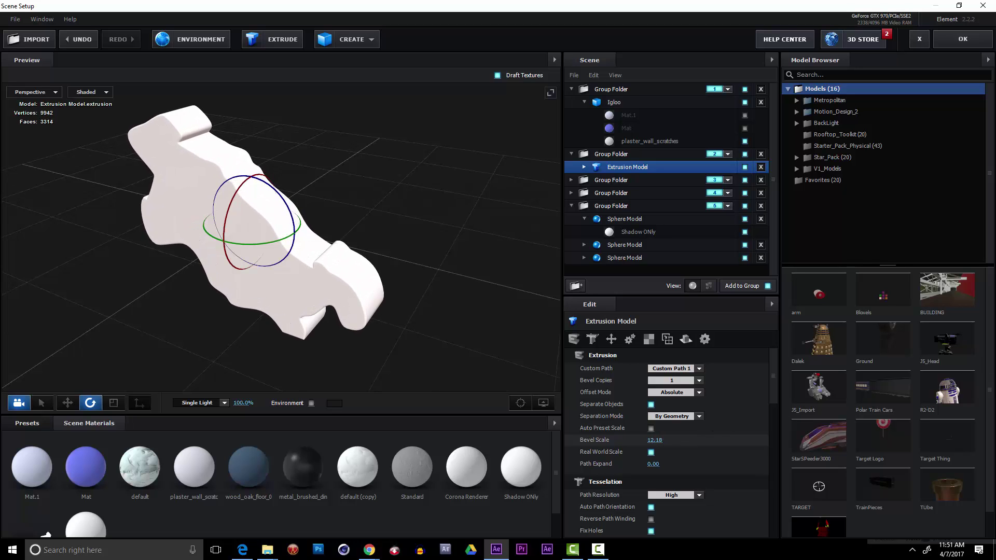
pyautogui.moveTo(468, 248)
pyautogui.mouseDown()
pyautogui.moveTo(416, 238)
pyautogui.moveTo(461, 243)
pyautogui.mouseUp()
pyautogui.moveTo(651, 441); pyautogui.dragTo(662, 441)
pyautogui.moveTo(483, 245); pyautogui.dragTo(433, 264)
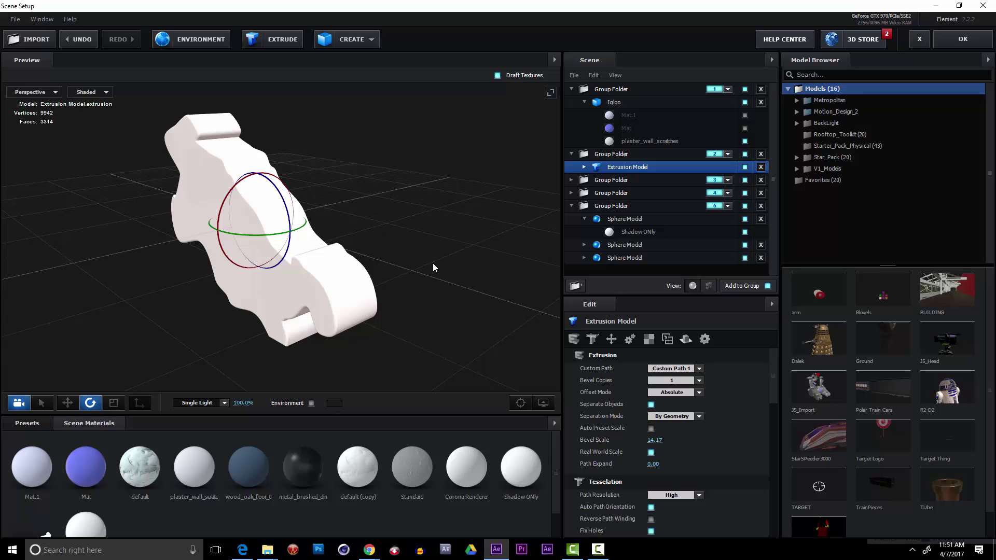
# Back in the composition, shrink the Group 2 Null to about 41%
pyautogui.click(962, 39)
pyautogui.scroll(-5, 111, 456)
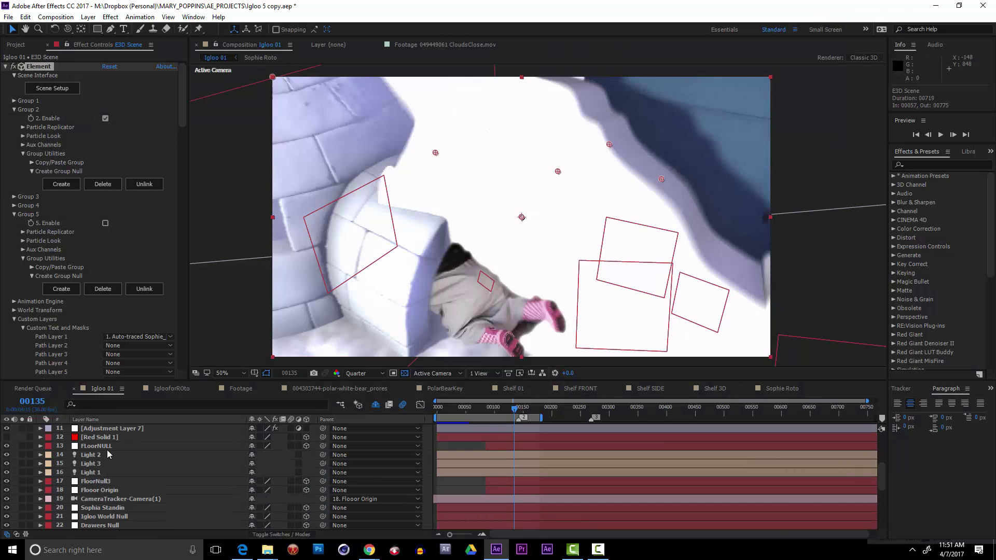
pyautogui.scroll(5, 111, 456)
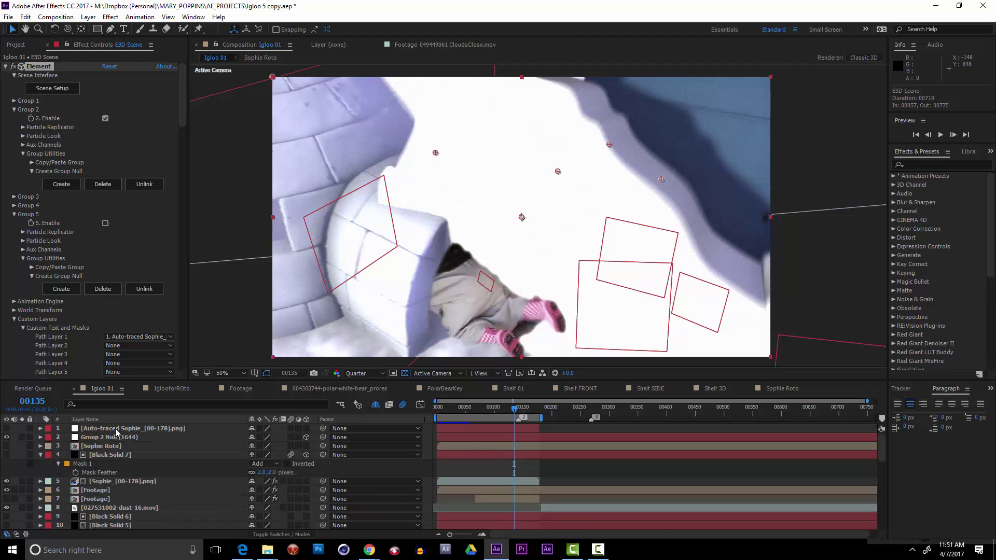
pyautogui.click(119, 429)
pyautogui.click(120, 437)
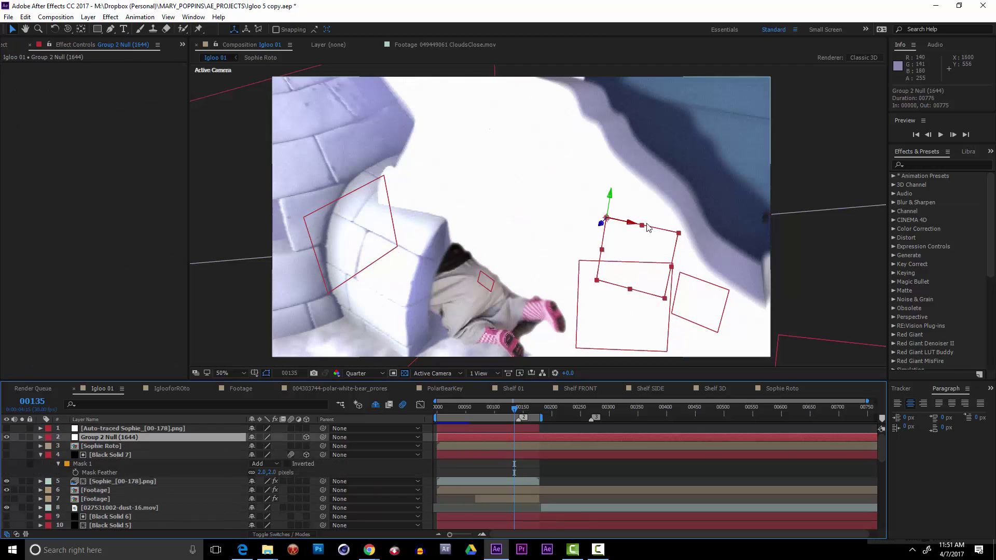
pyautogui.moveTo(666, 302); pyautogui.dragTo(637, 272)
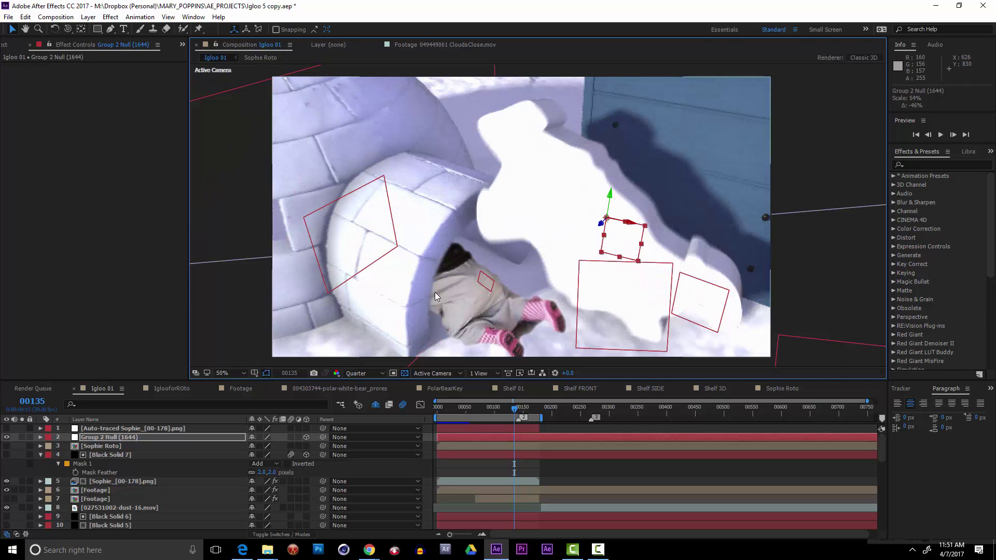
pyautogui.moveTo(637, 263); pyautogui.dragTo(428, 286)
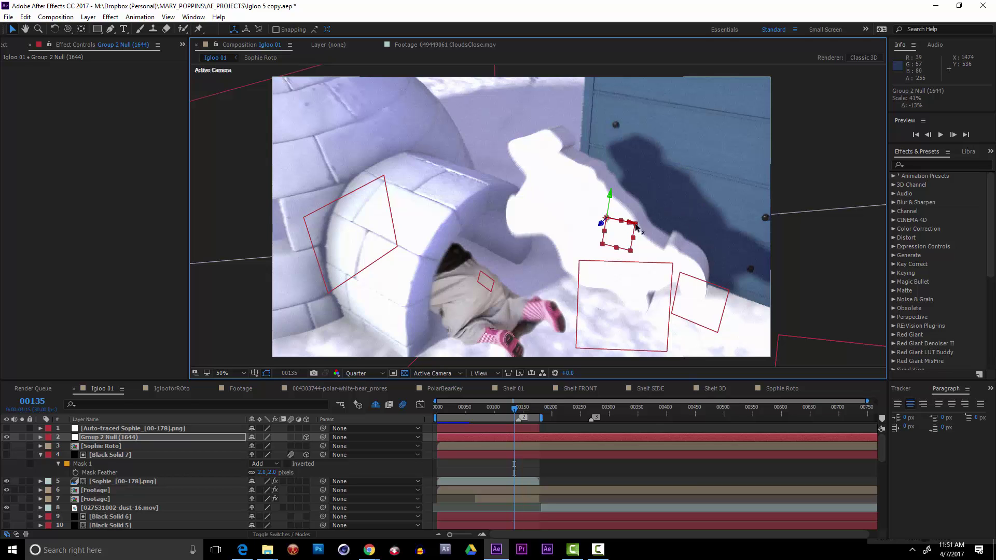
# Move and rotate the Group 2 Null onto Sophie, ending at 1080.8, 374.2, 79.7
pyautogui.moveTo(610, 219); pyautogui.dragTo(553, 304)
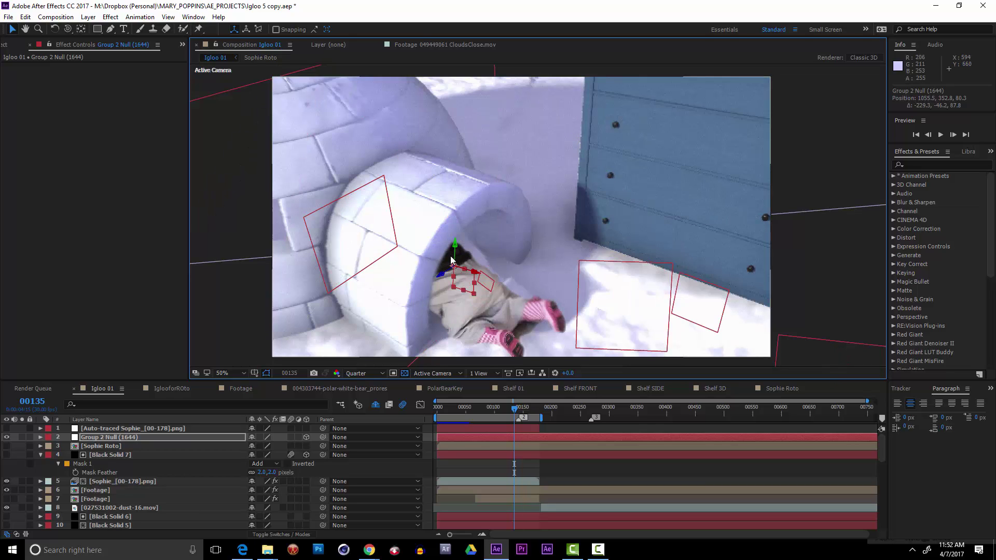
pyautogui.moveTo(467, 285); pyautogui.dragTo(470, 290)
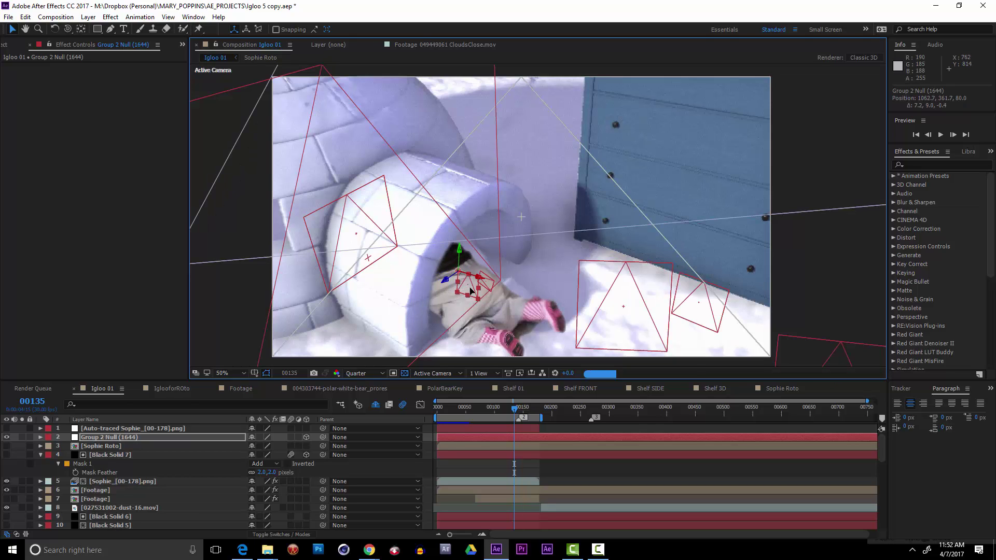
pyautogui.moveTo(473, 293); pyautogui.dragTo(488, 296)
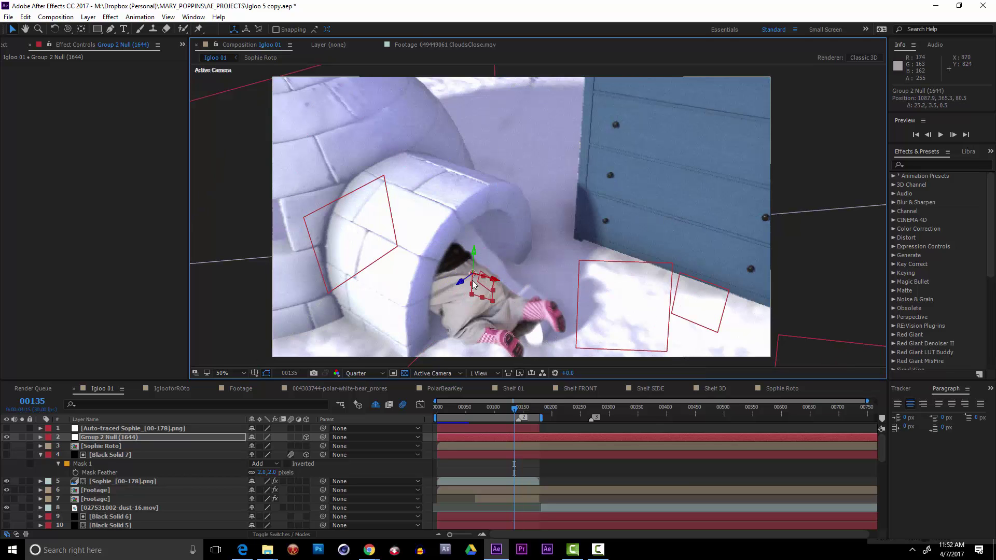
pyautogui.press('w')
pyautogui.moveTo(478, 265); pyautogui.dragTo(481, 287)
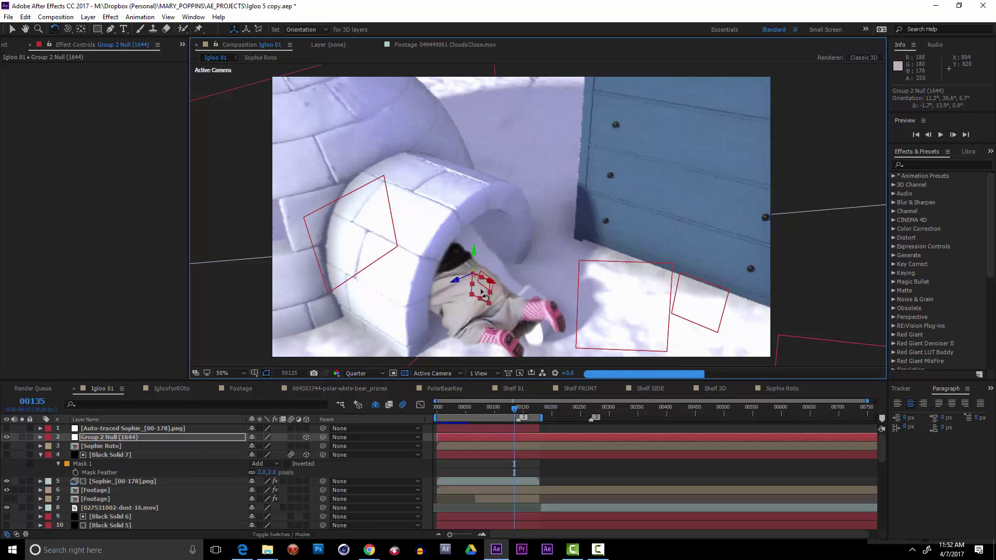
pyautogui.press('c')
pyautogui.press('v')
pyautogui.moveTo(481, 291); pyautogui.dragTo(477, 296)
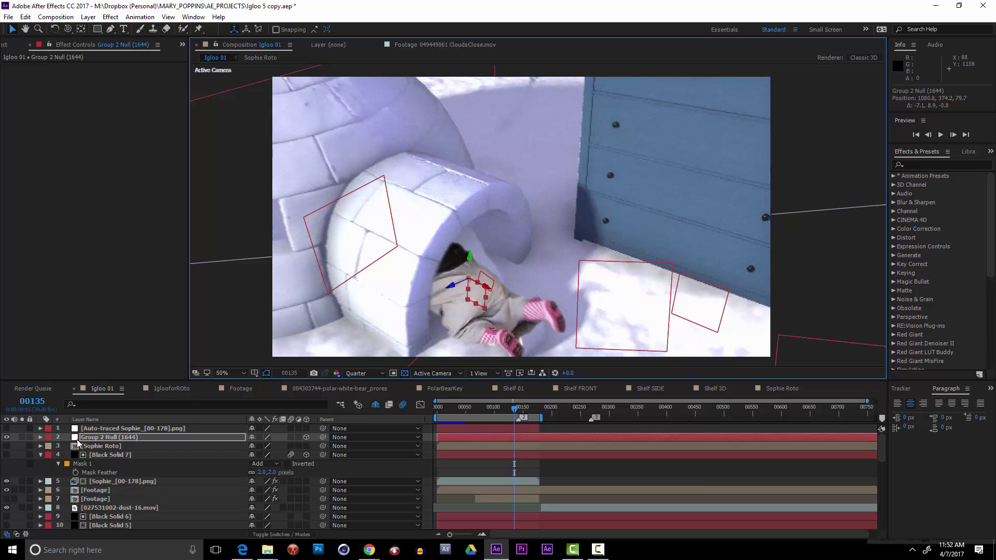
# Turn on Position, Scale and Orientation keyframing for the Group 2 Null
pyautogui.click(41, 437)
pyautogui.click(50, 446)
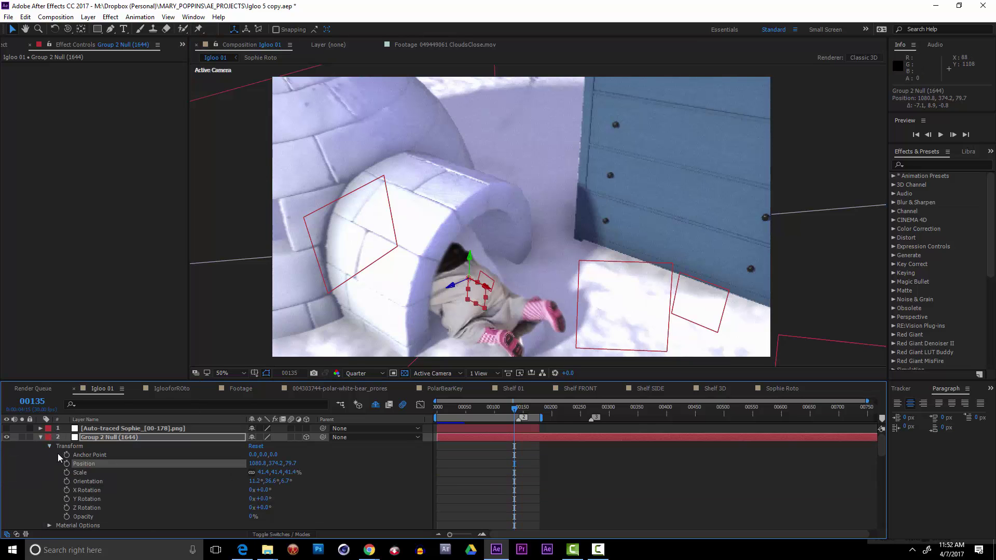
pyautogui.click(66, 464)
pyautogui.click(66, 472)
pyautogui.click(67, 481)
# At frame 00105, move the null onto Sophie and scale it to 31.5%
pyautogui.click(490, 410)
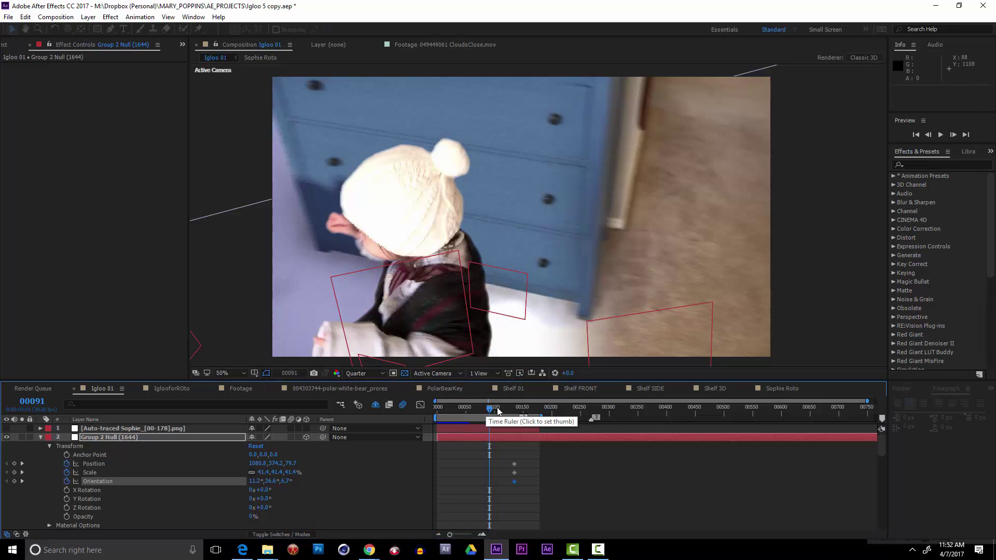
pyautogui.click(497, 410)
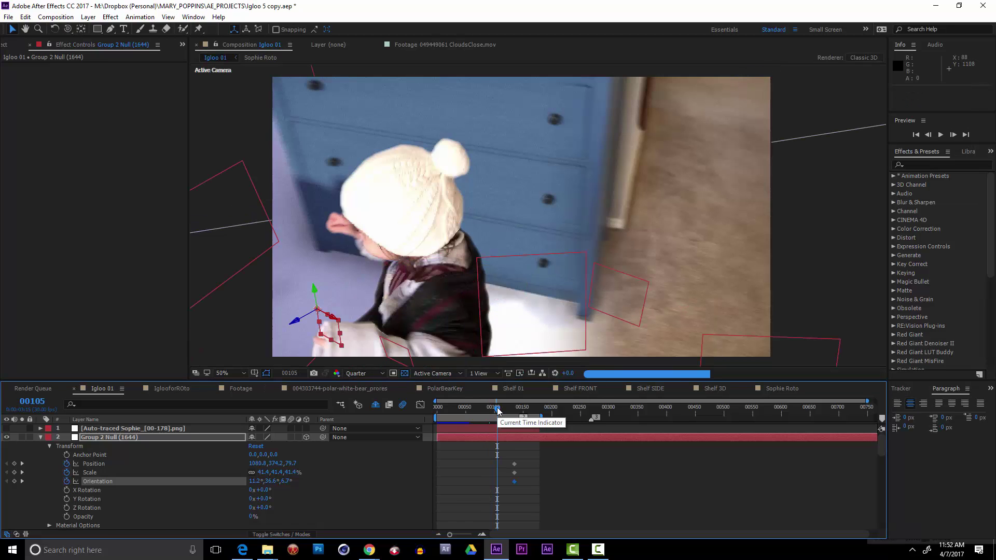
pyautogui.moveTo(364, 338); pyautogui.dragTo(441, 358)
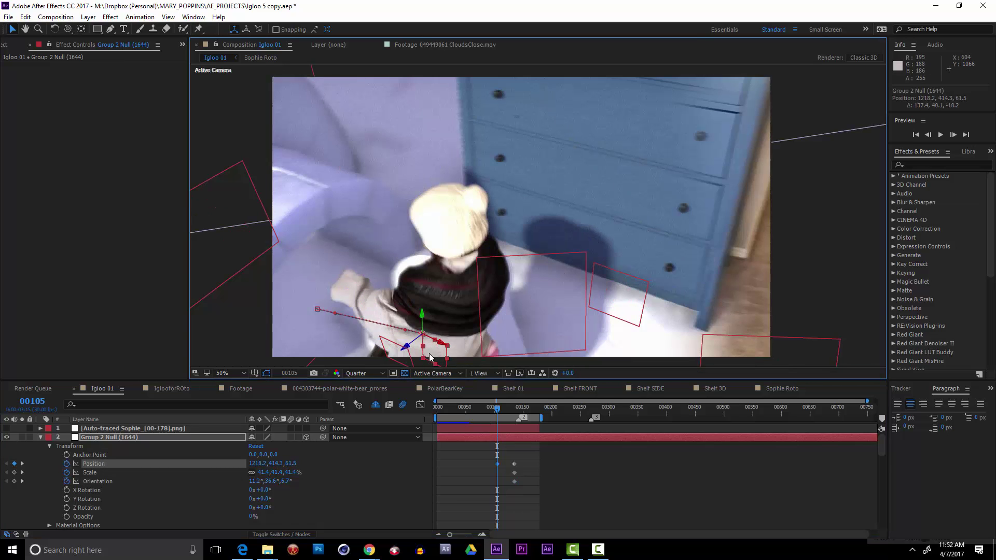
pyautogui.moveTo(443, 354); pyautogui.dragTo(462, 327)
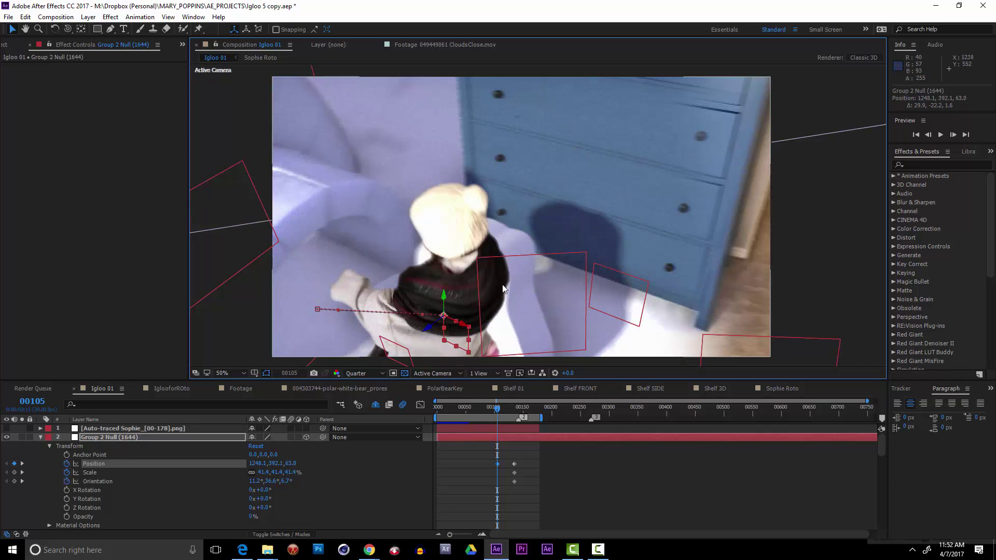
pyautogui.moveTo(444, 300); pyautogui.dragTo(444, 257)
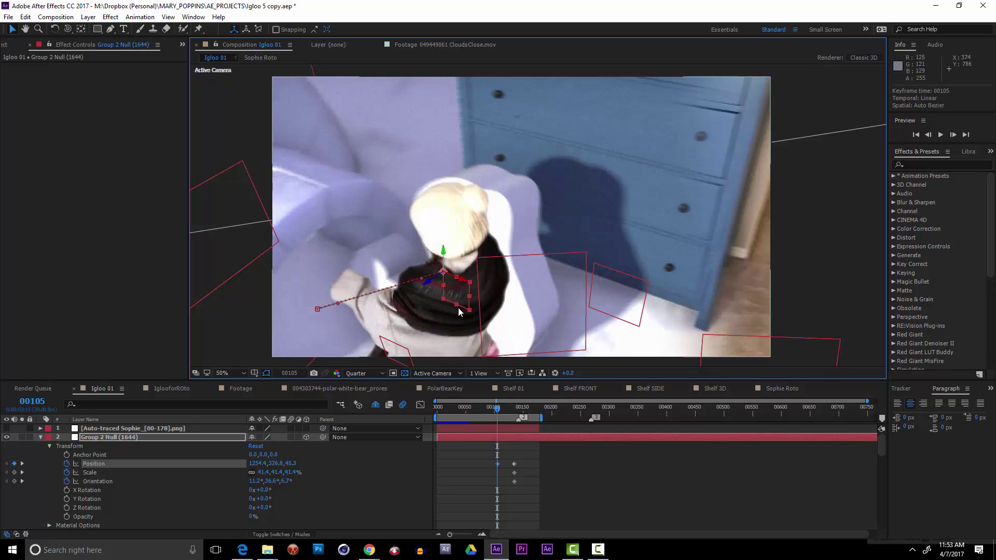
pyautogui.moveTo(470, 313); pyautogui.dragTo(453, 290)
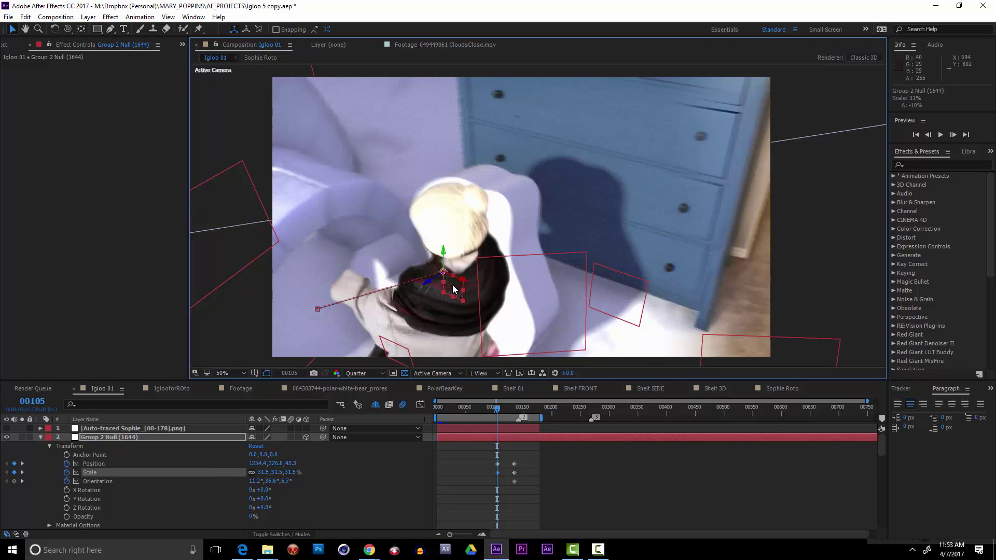
pyautogui.click(456, 289)
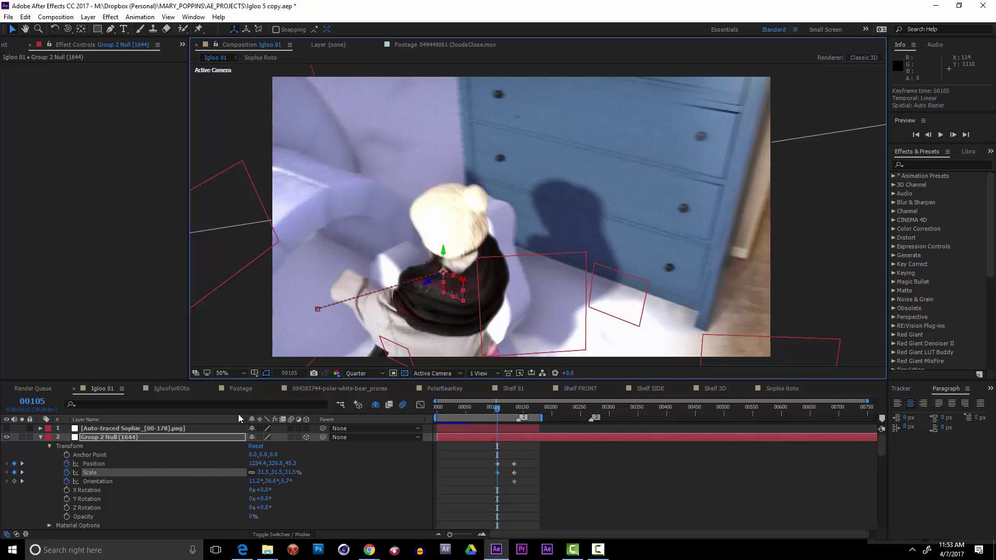
pyautogui.click(486, 409)
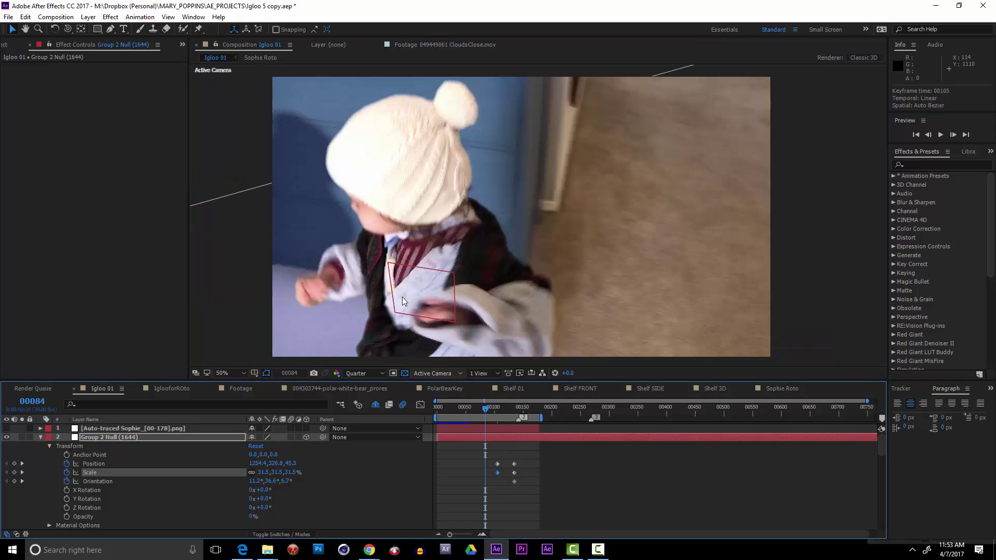
pyautogui.press(',')
pyautogui.press(',')
# Keyframe the null over Sophie at frame 00084 at about 26% scale, and at frame 00063
pyautogui.moveTo(336, 284); pyautogui.dragTo(497, 308)
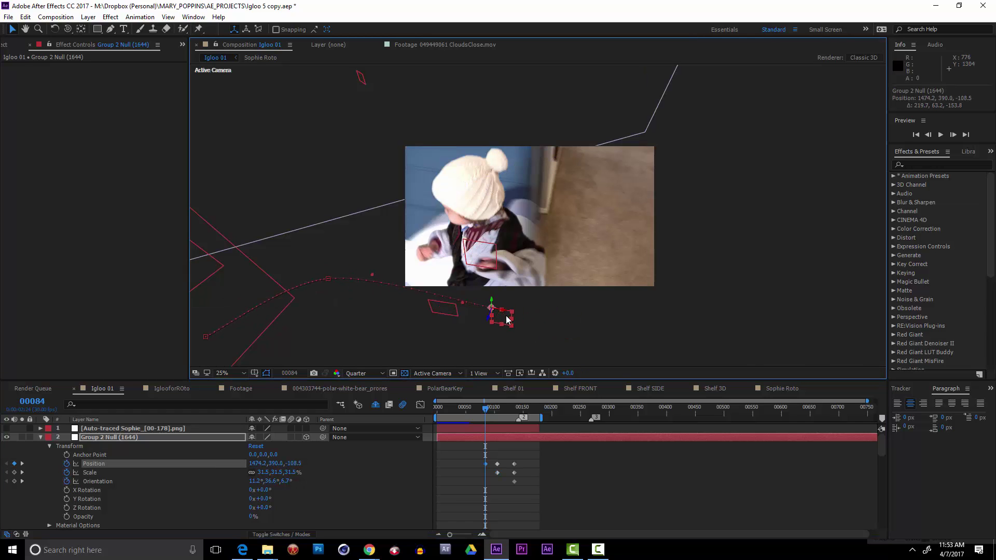
pyautogui.moveTo(504, 317); pyautogui.dragTo(519, 309)
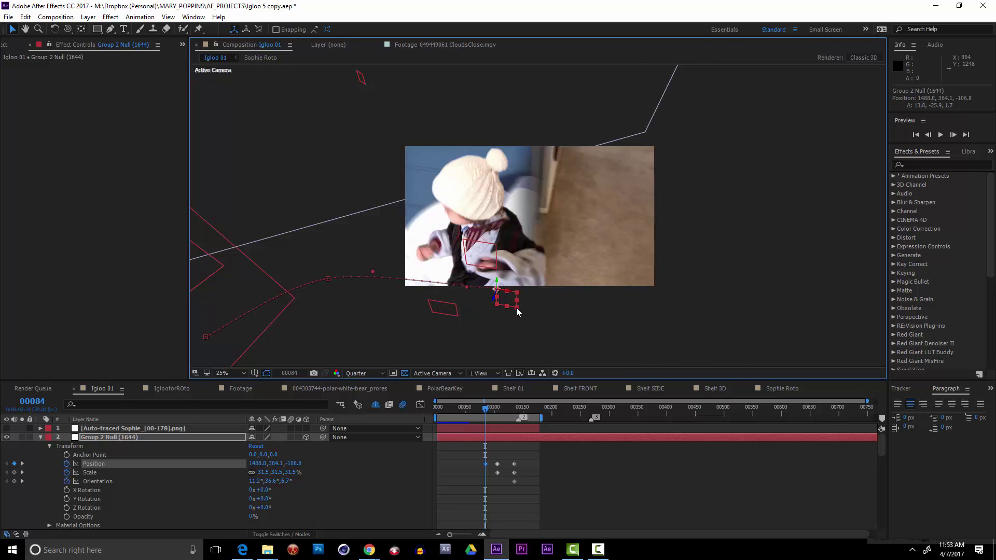
pyautogui.moveTo(518, 308); pyautogui.dragTo(506, 232)
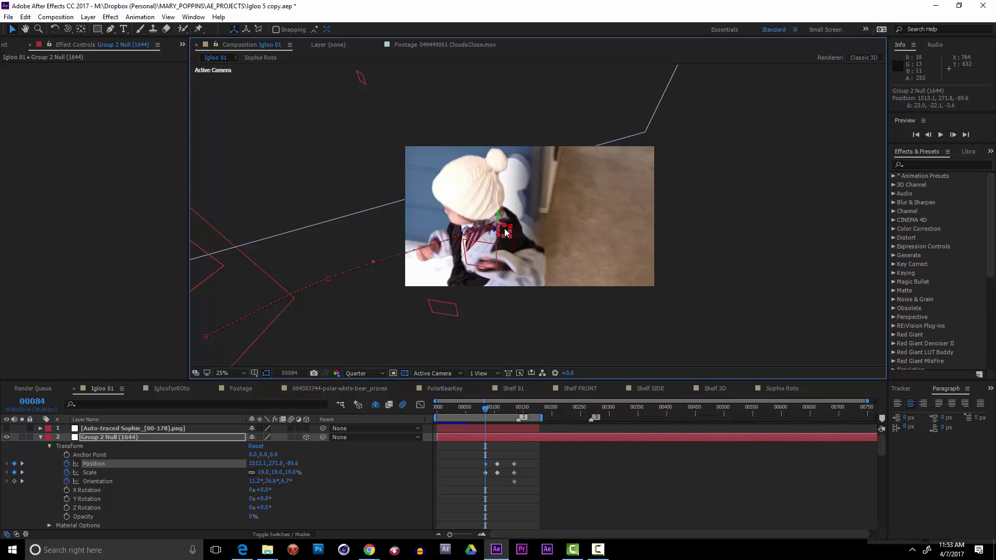
pyautogui.click(472, 407)
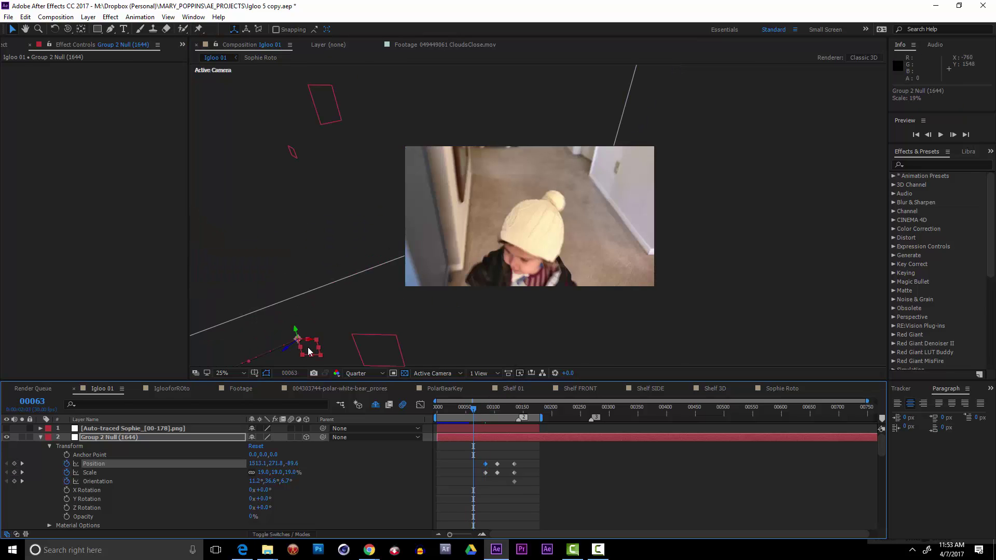
pyautogui.moveTo(307, 346); pyautogui.dragTo(539, 260)
# Step through frames 00078, 00094, 00109 and 00125 to check the null tracks Sophie
pyautogui.click(482, 408)
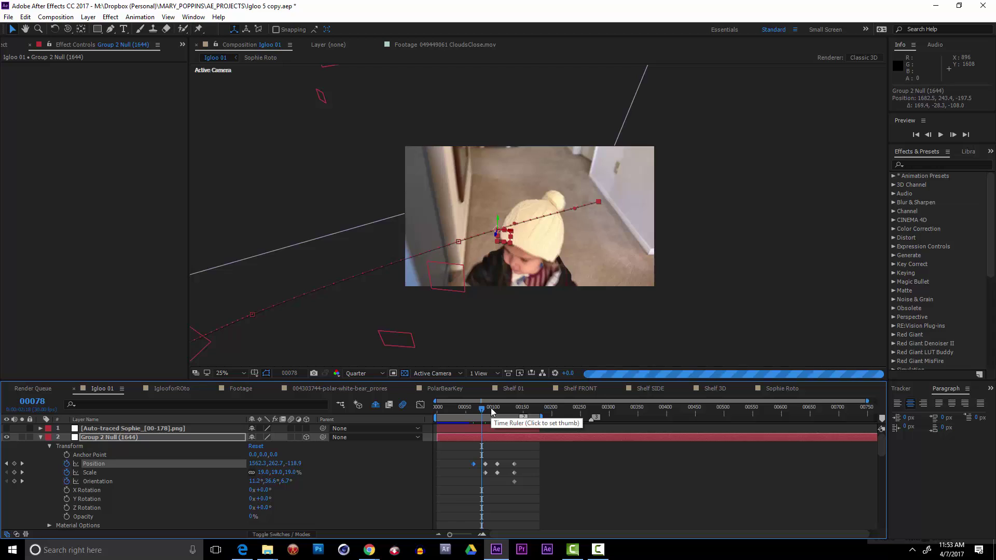
pyautogui.click(491, 410)
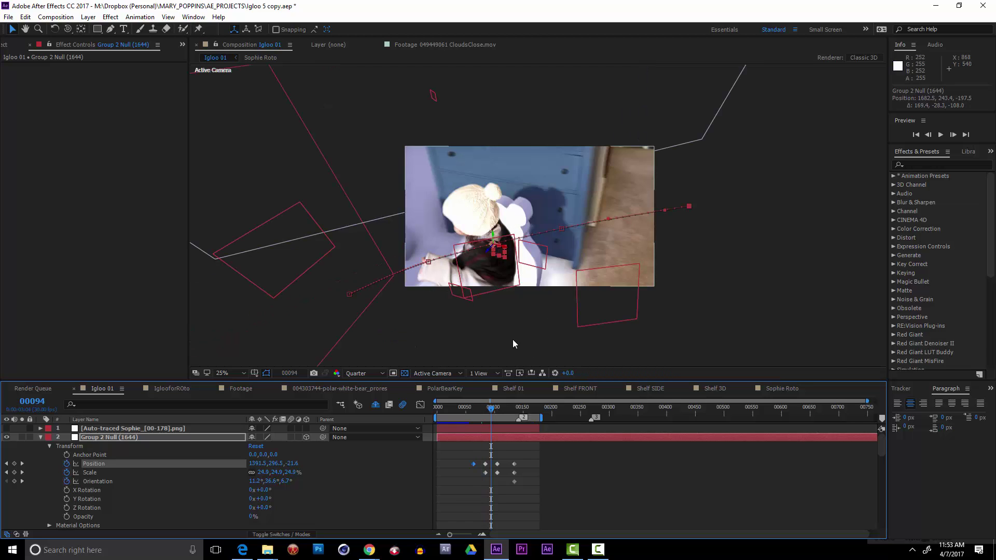
pyautogui.click(499, 409)
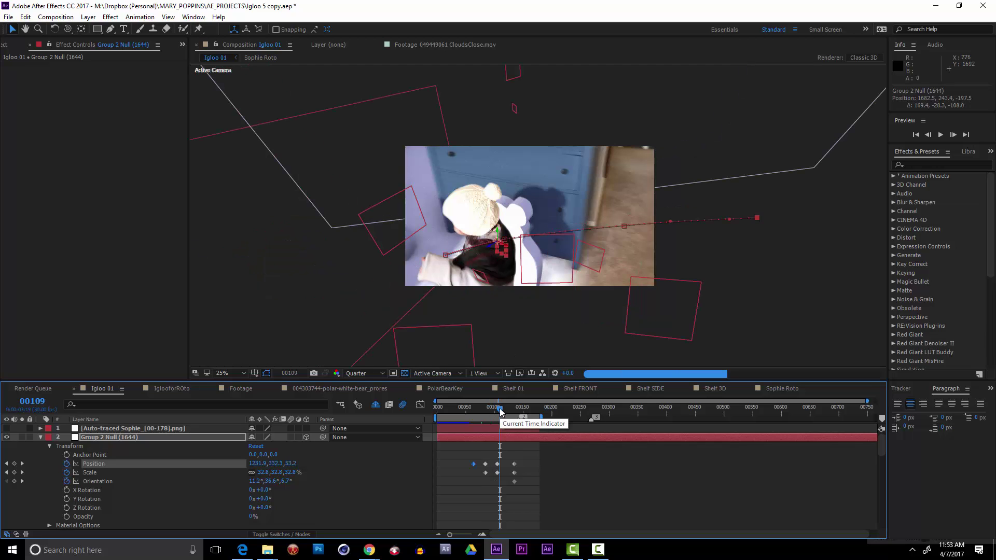
pyautogui.moveTo(501, 411); pyautogui.dragTo(509, 409)
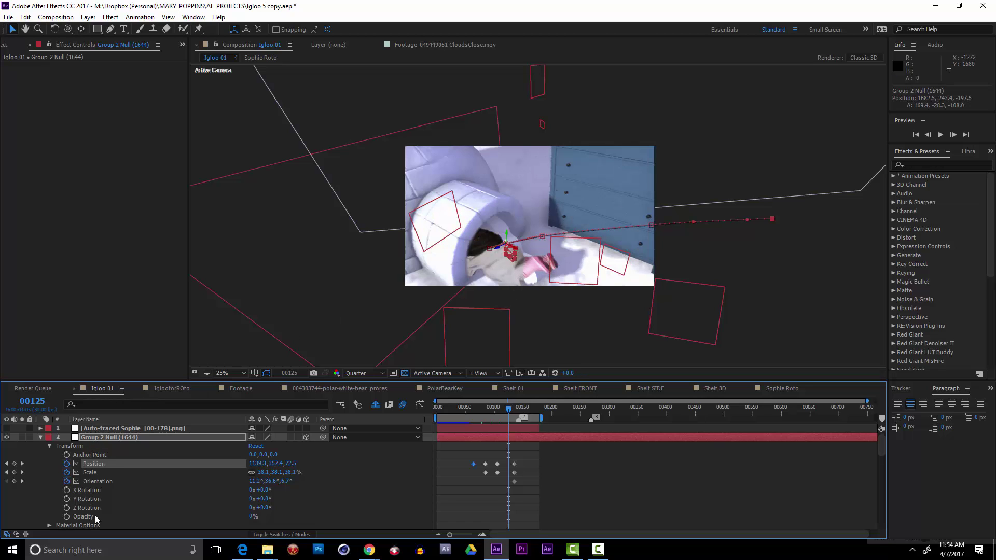
pyautogui.scroll(-10, 97, 518)
pyautogui.scroll(-3, 104, 511)
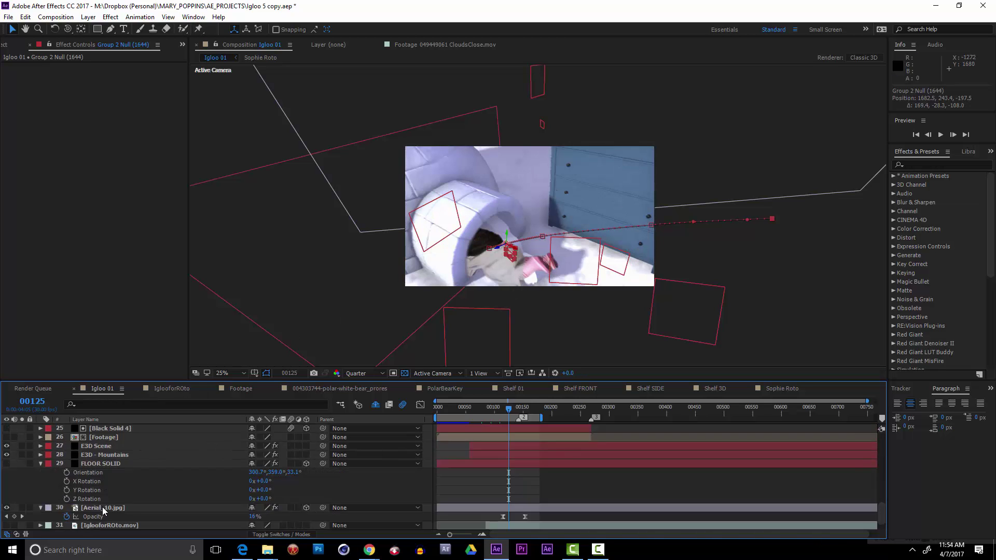
# Switch off Visible to Camera on the Extrusion Model's Bevel 1 material and confirm the scene
pyautogui.click(103, 455)
pyautogui.click(99, 446)
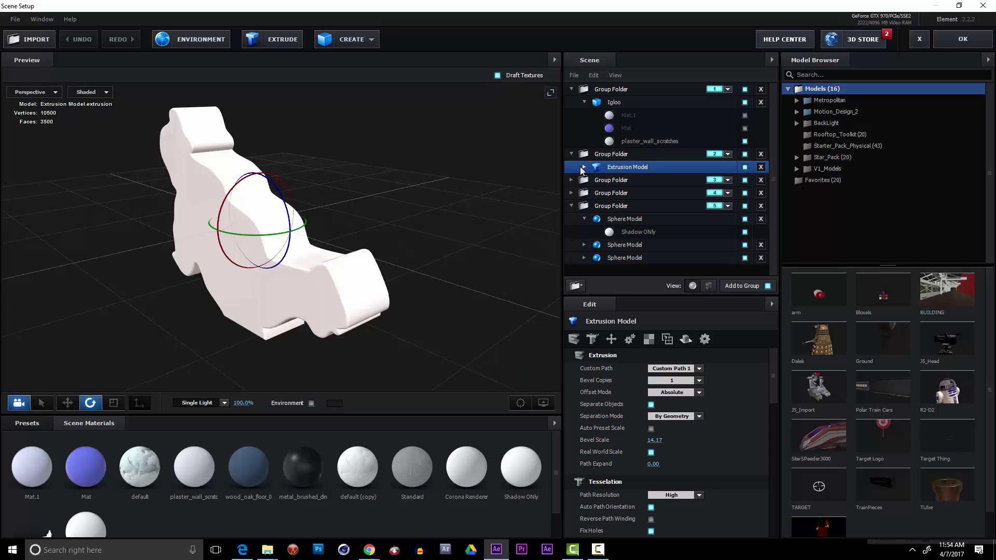
pyautogui.click(583, 167)
pyautogui.click(627, 180)
pyautogui.scroll(-1, 441, 530)
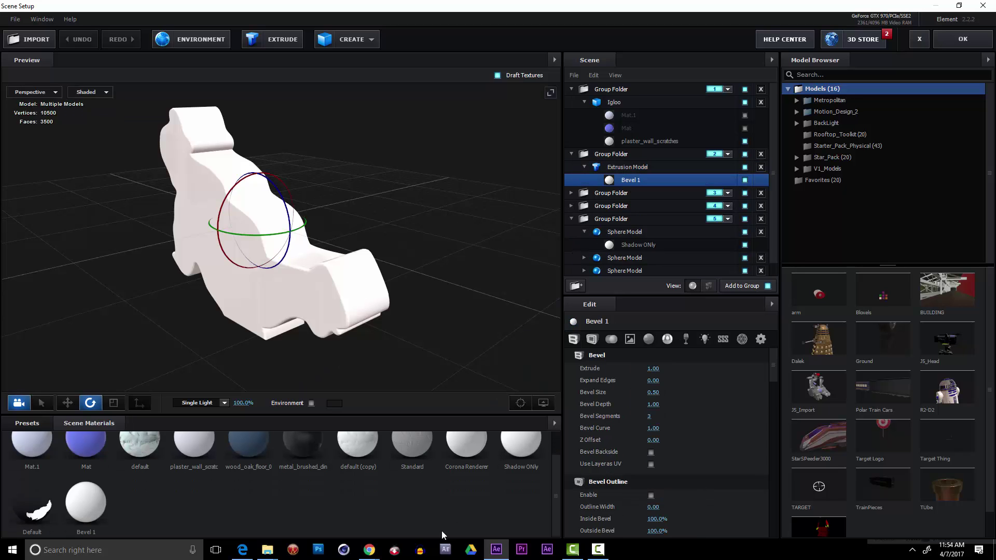
pyautogui.click(95, 503)
pyautogui.scroll(-5, 671, 440)
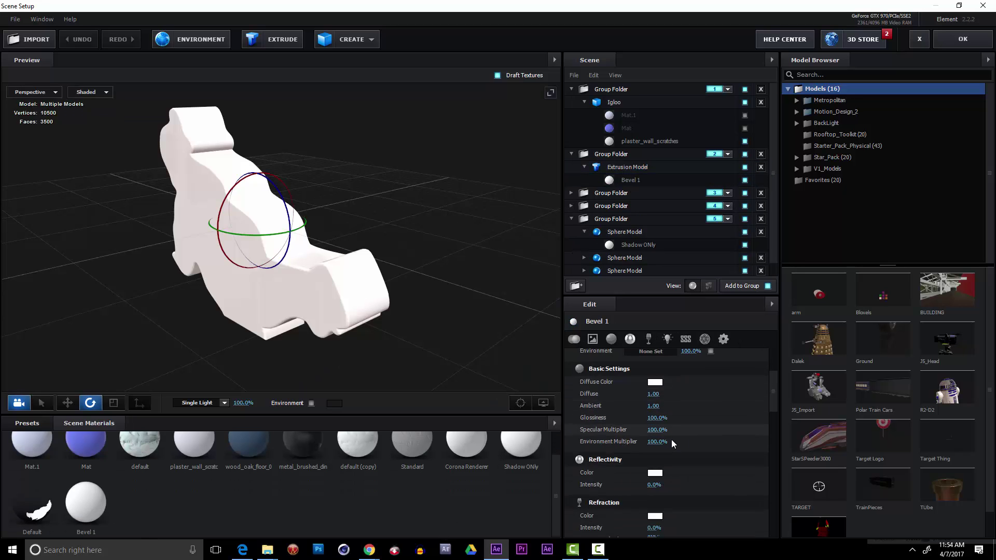
pyautogui.scroll(-8, 671, 440)
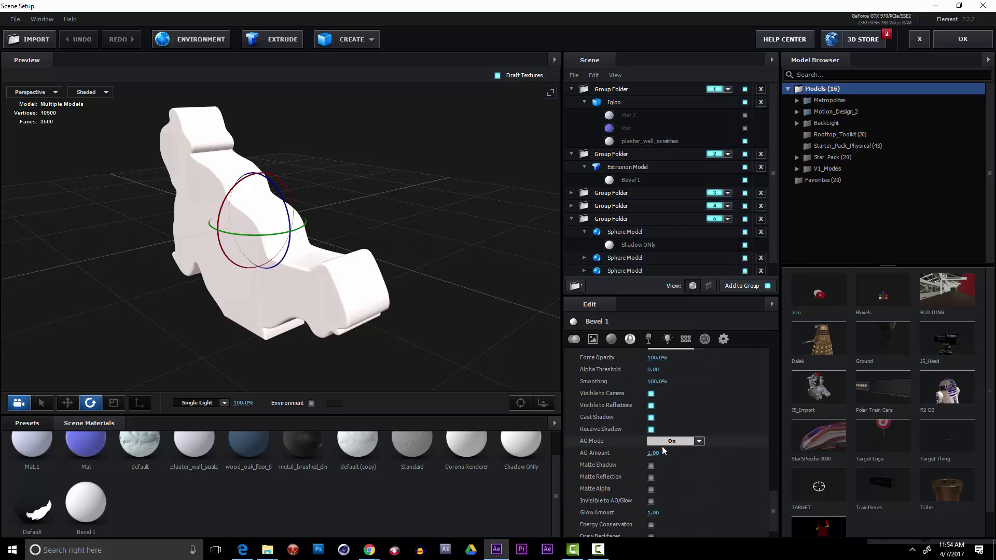
pyautogui.click(651, 393)
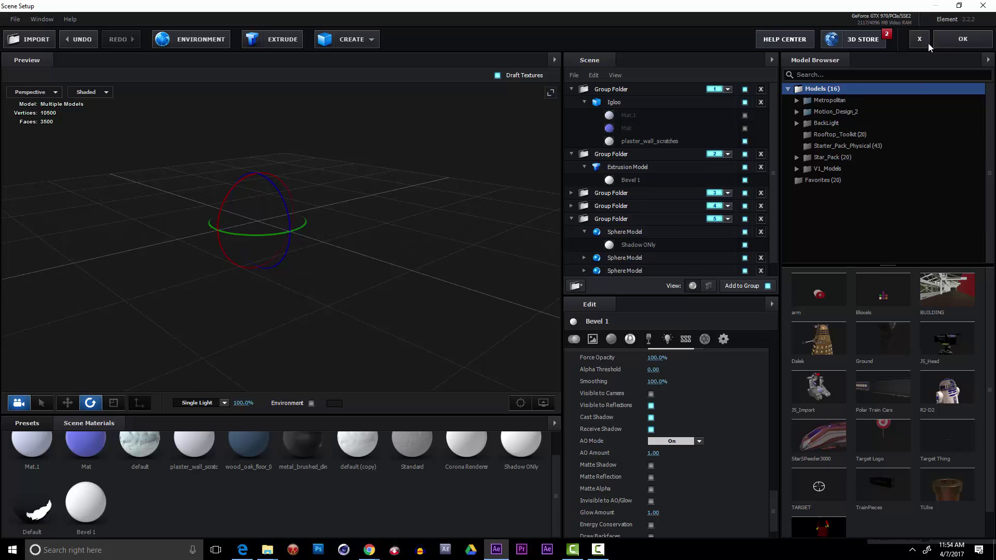
pyautogui.click(957, 37)
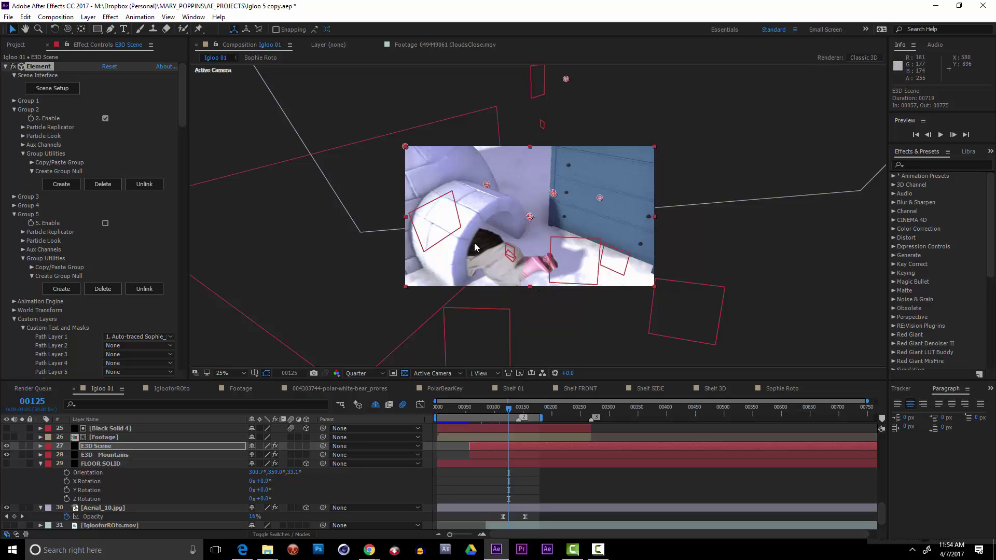
# At 50% view, step from frame 00112 back through 00103, 00096, 00081, 00074 to 00062 inspecting the shadow
pyautogui.click(501, 409)
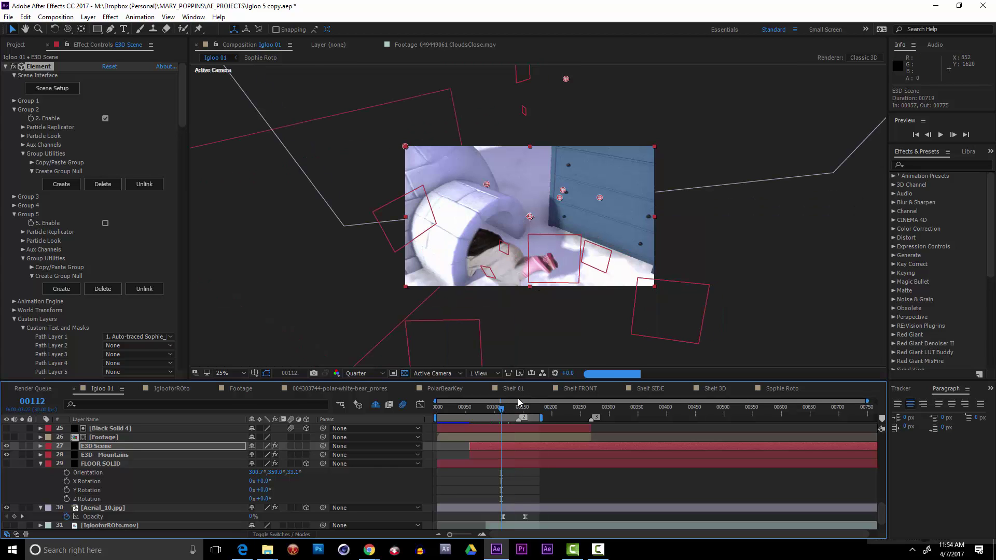
pyautogui.press('.')
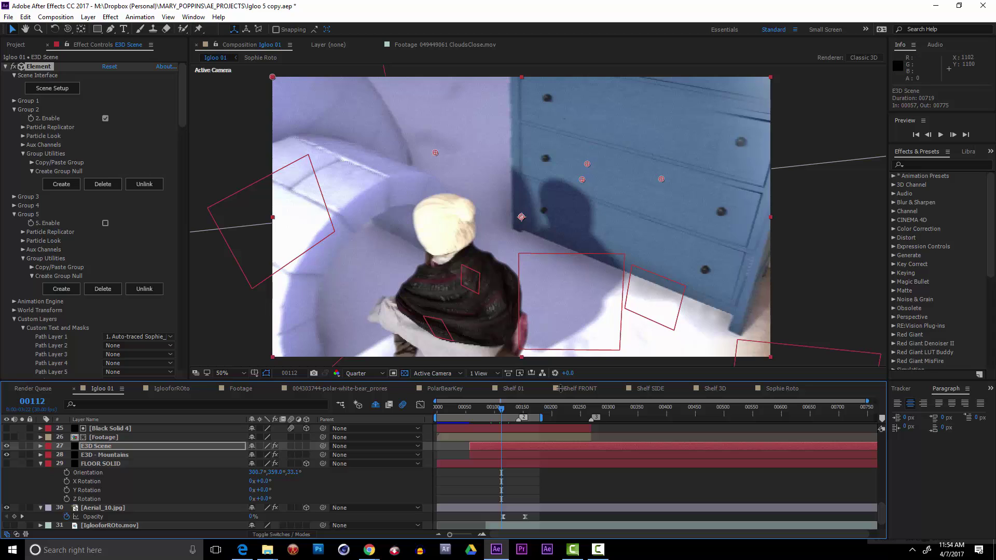
pyautogui.click(495, 408)
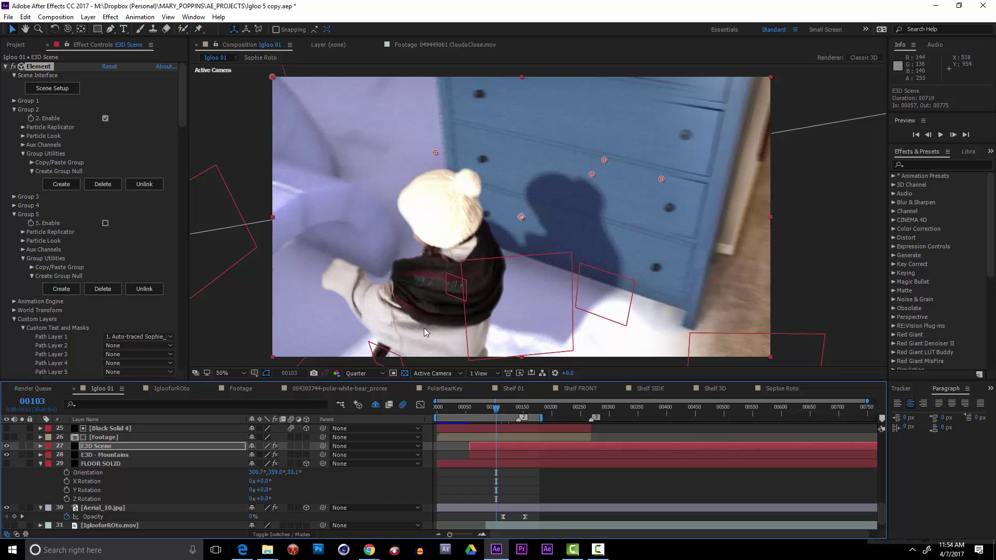
pyautogui.click(492, 410)
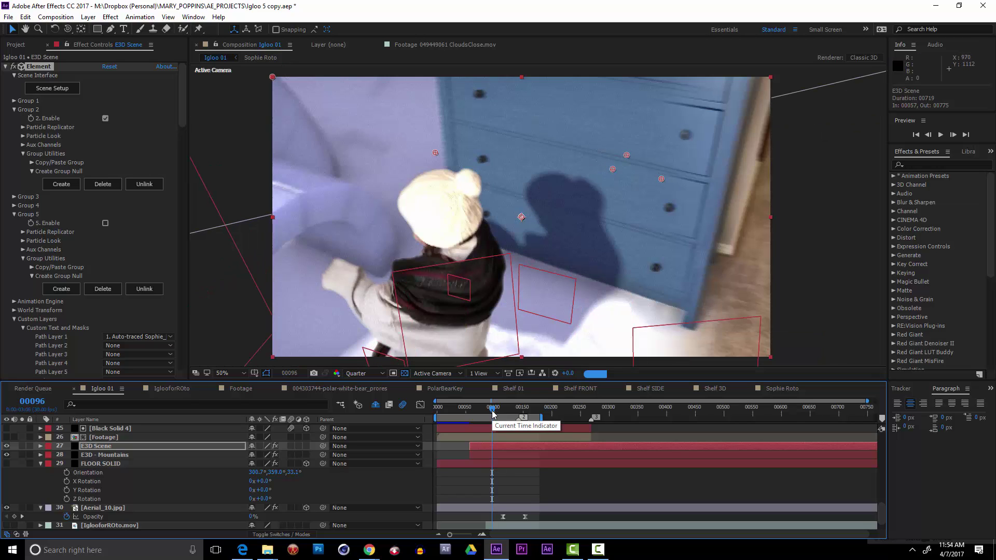
pyautogui.moveTo(492, 412); pyautogui.dragTo(484, 413)
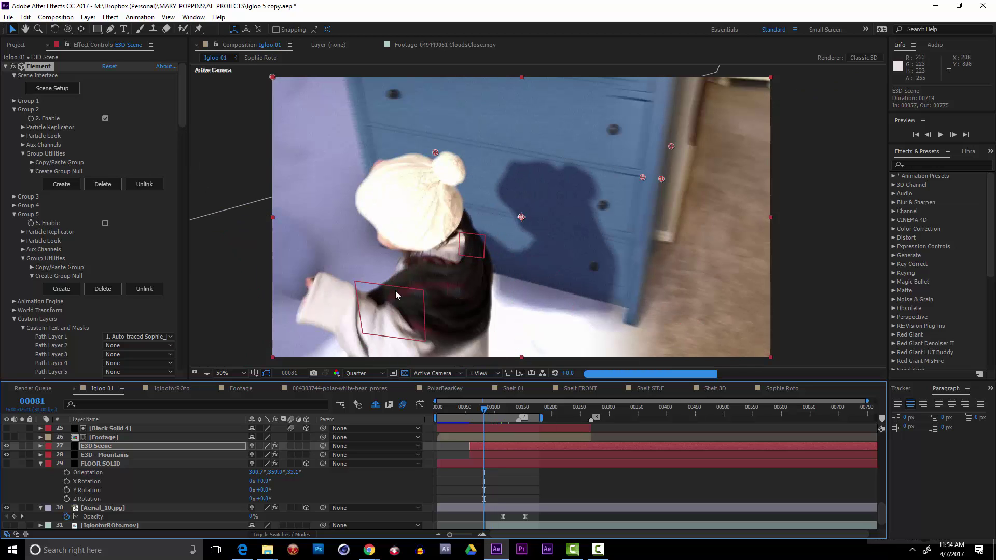
pyautogui.moveTo(484, 413); pyautogui.dragTo(480, 413)
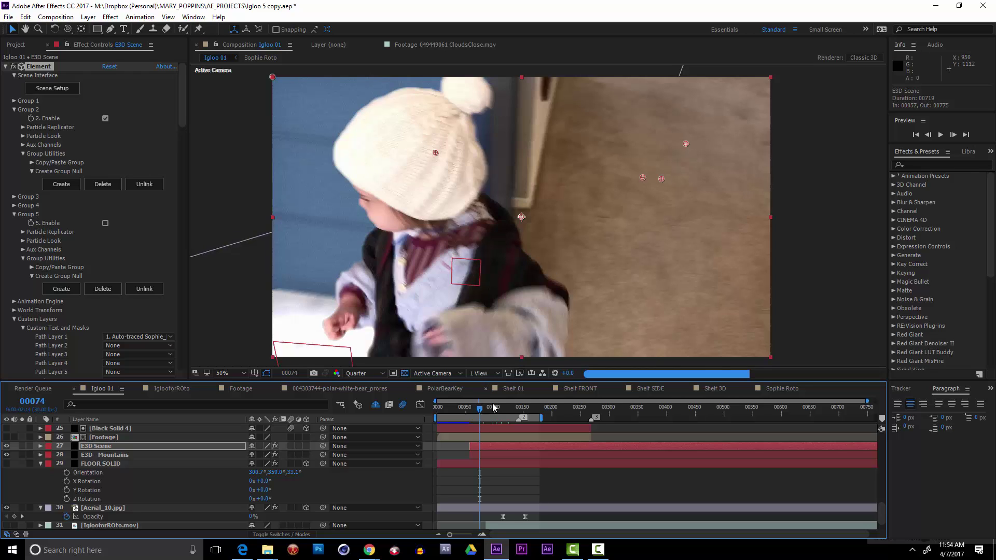
pyautogui.moveTo(479, 414); pyautogui.dragTo(473, 413)
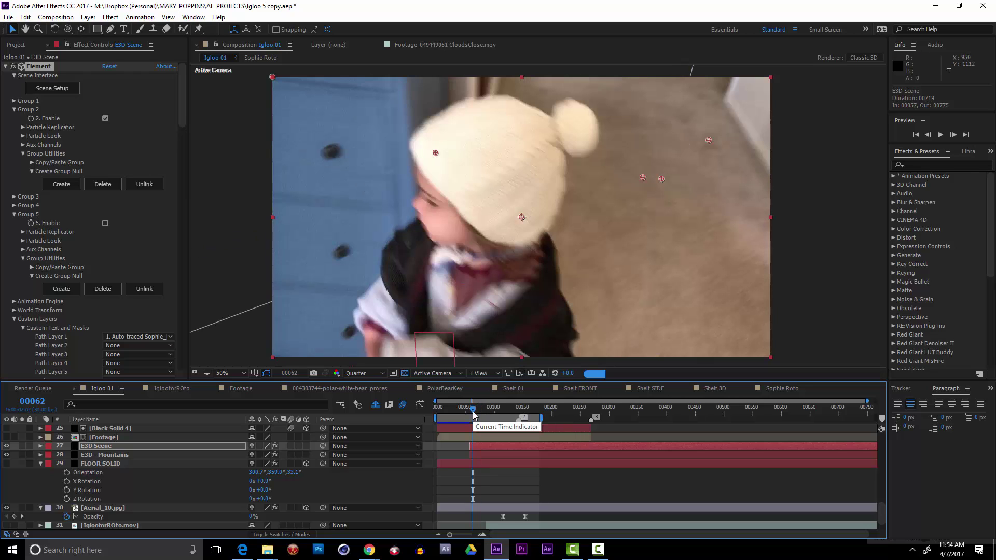
# Run a realtime RAM preview from frame 00062 at 30 fps
pyautogui.press('space')
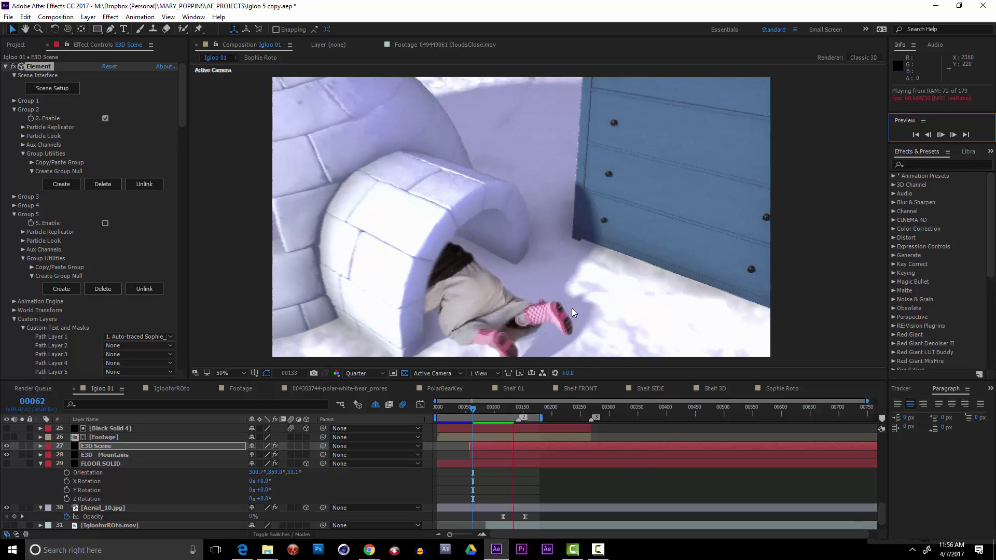
pyautogui.press('space')
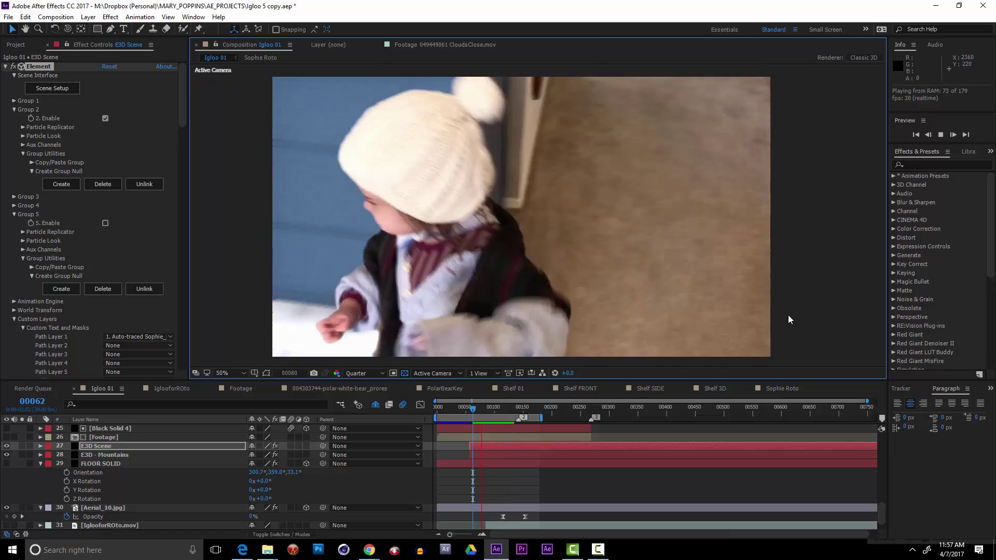
# Stop the preview, go to frame 00113 and show the Modes and track matte columns
pyautogui.press('space')
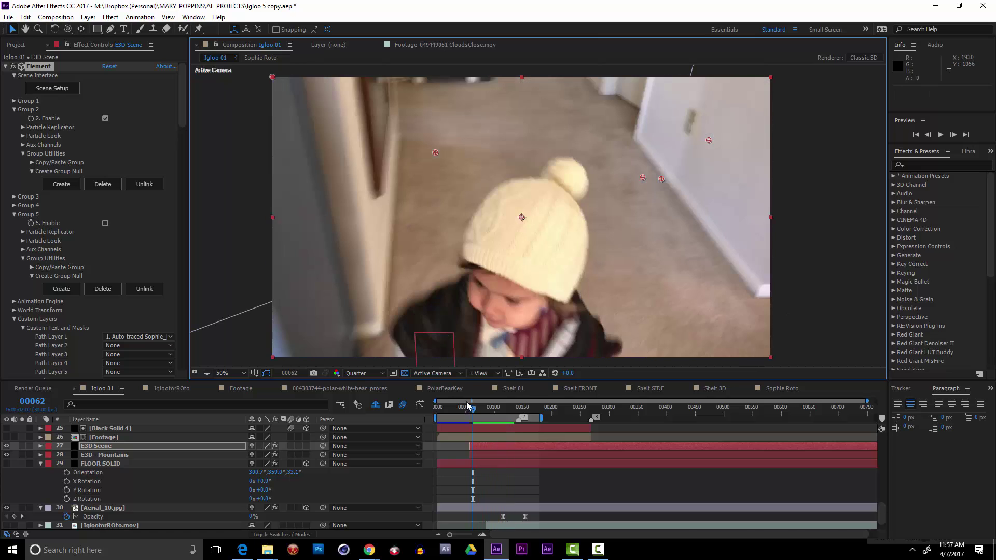
pyautogui.click(477, 409)
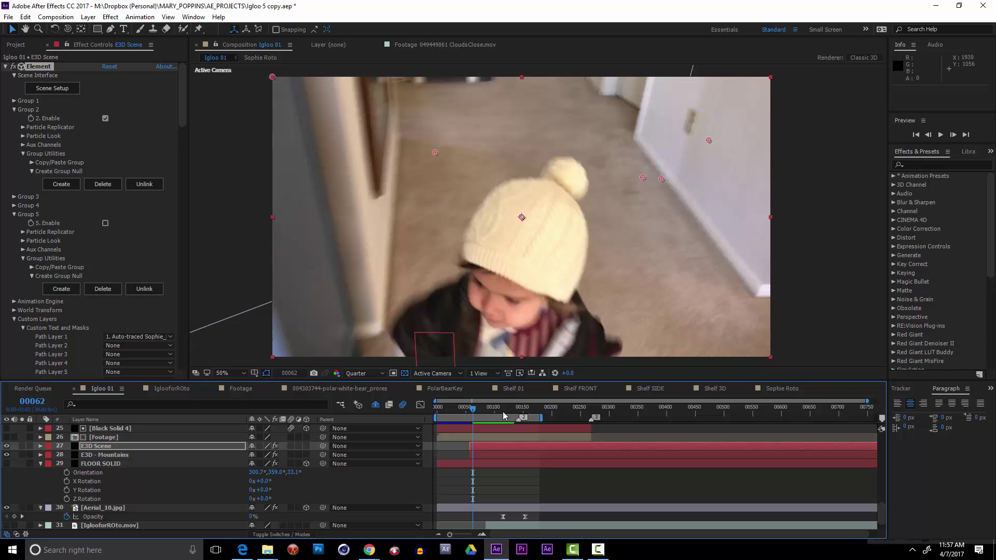
pyautogui.click(503, 415)
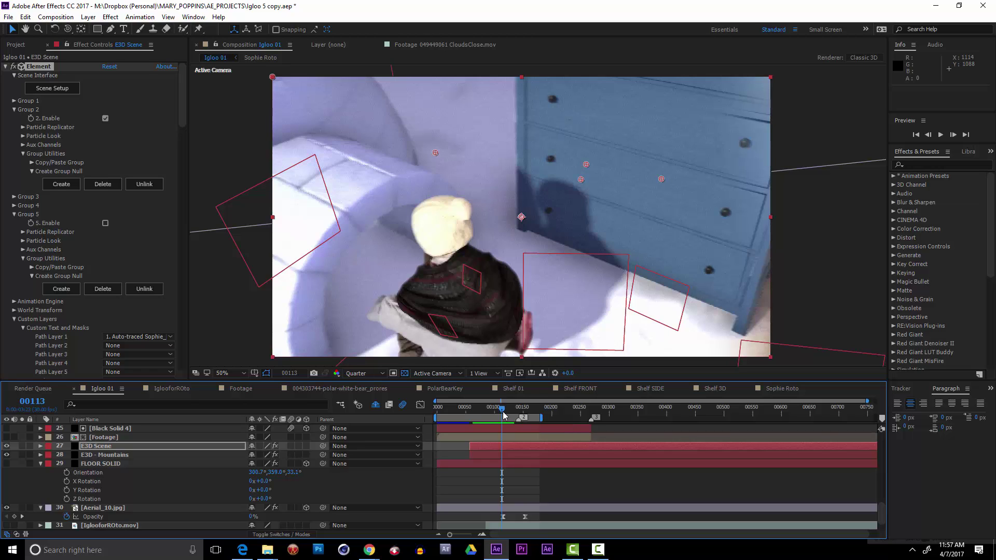
pyautogui.press('F4')
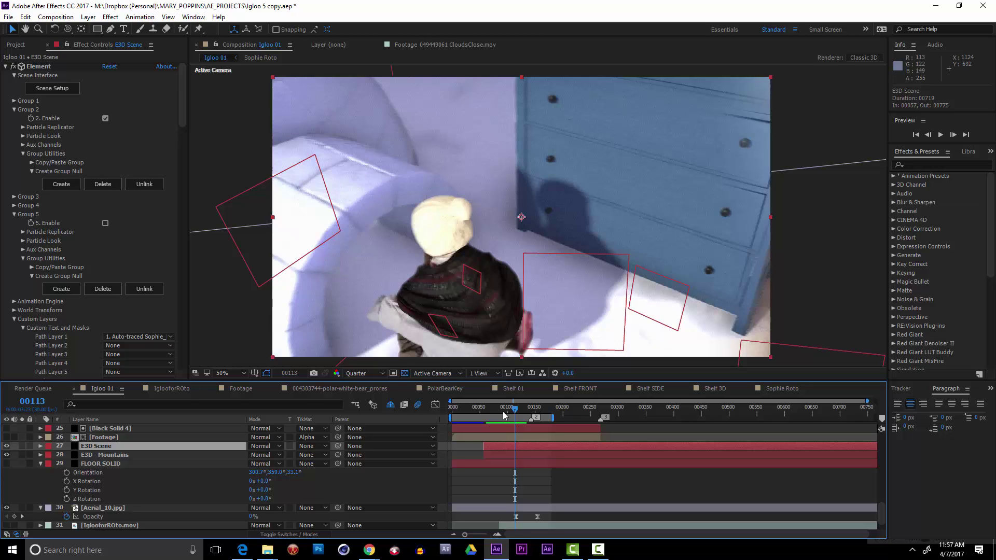
# Replay the shot from frame 00075, then park at frame 00105 to review the shadow
pyautogui.scroll(-1, 503, 412)
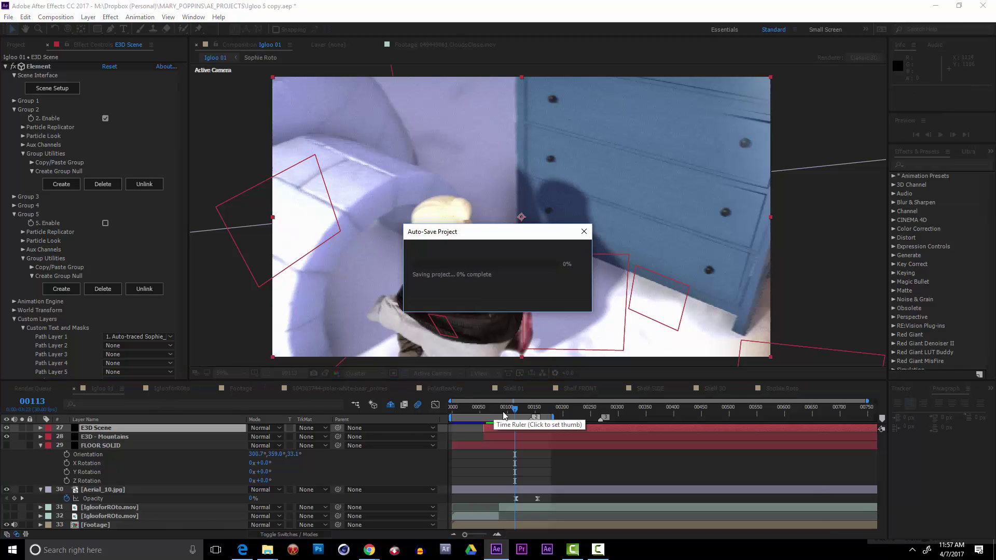
pyautogui.click(503, 415)
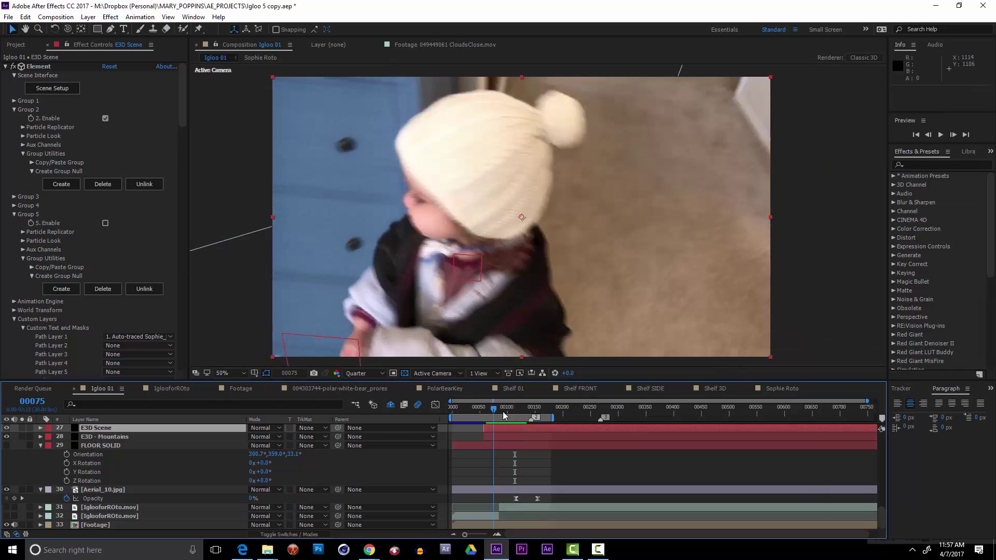
pyautogui.press('space')
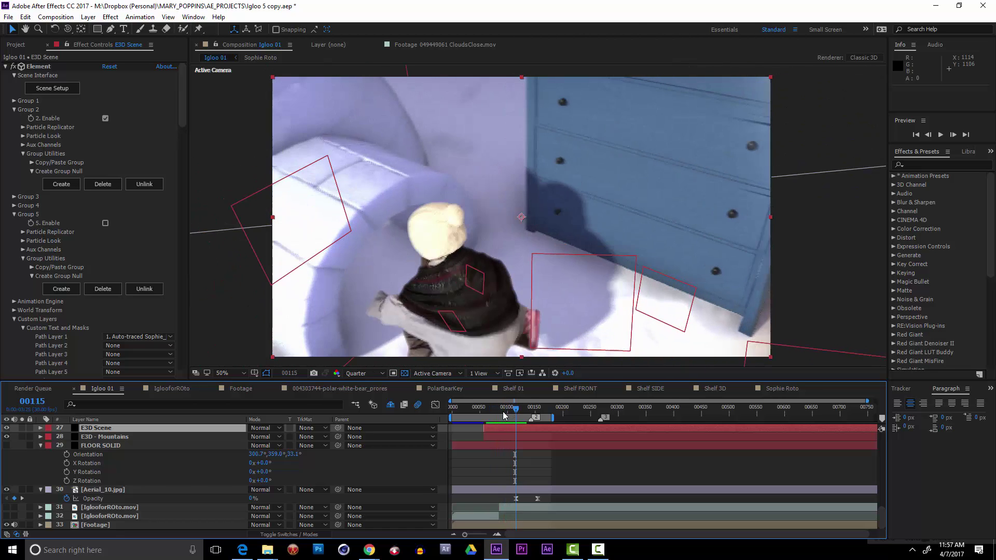
pyautogui.press('space')
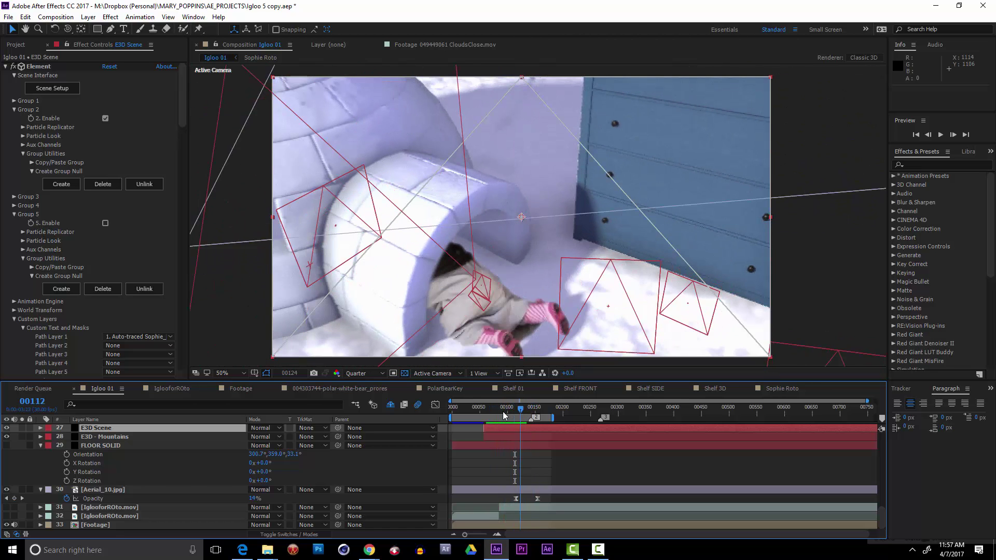
pyautogui.press('space')
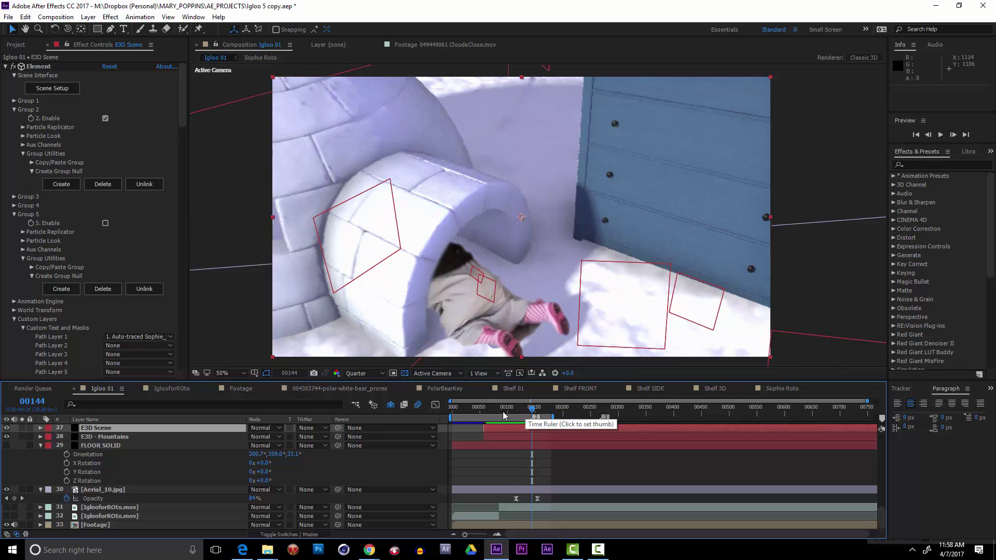
pyautogui.click(503, 415)
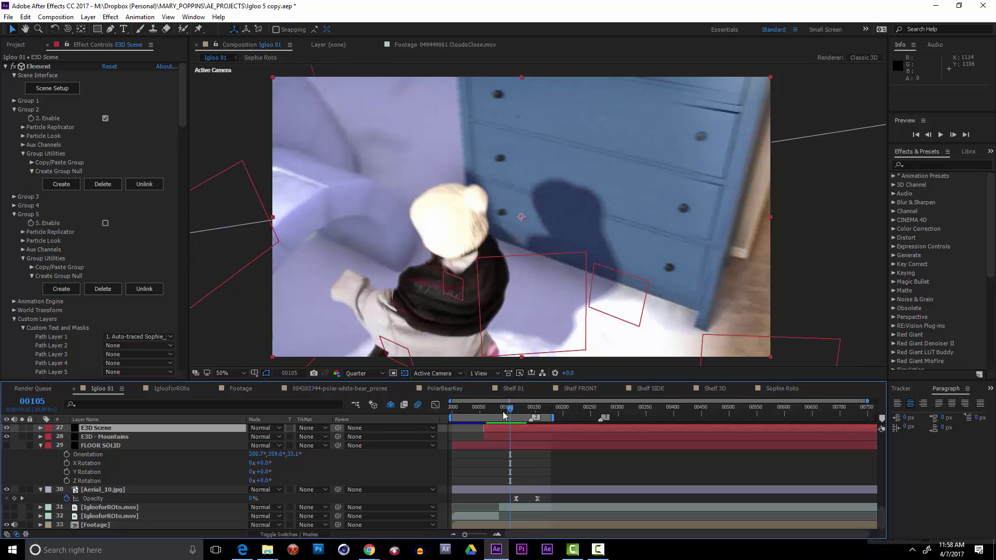